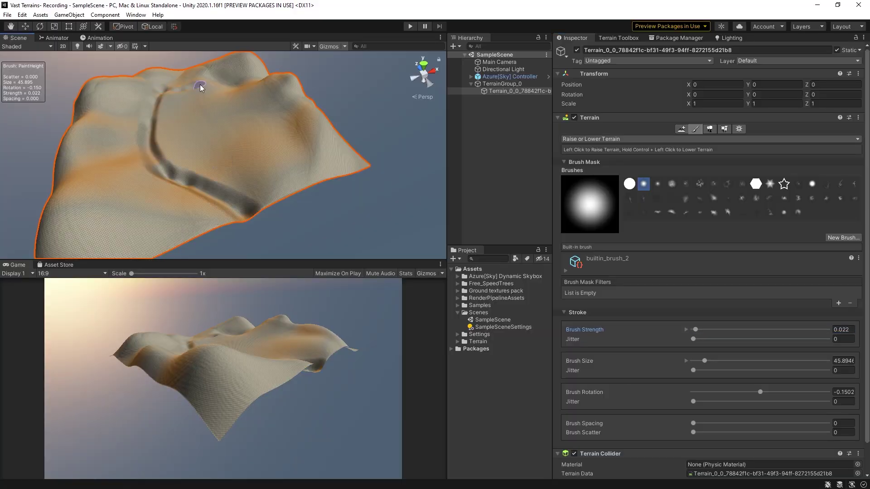
# - Carve connected channels through the terrain's raised middle with the Raise or Lower Terrain brush at strength 0.022
pyautogui.moveTo(202, 85); pyautogui.dragTo(188, 169)
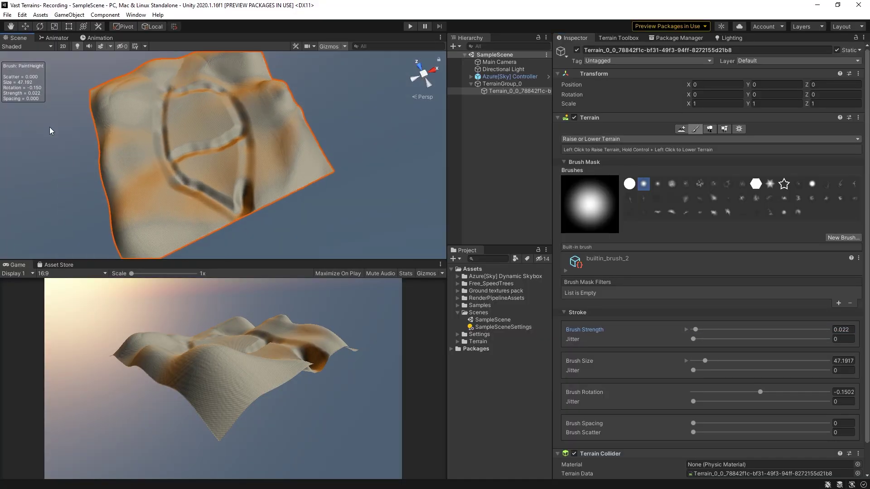
pyautogui.moveTo(185, 63)
pyautogui.mouseDown()
pyautogui.moveTo(192, 128)
pyautogui.moveTo(187, 91)
pyautogui.mouseUp()
pyautogui.press('s')
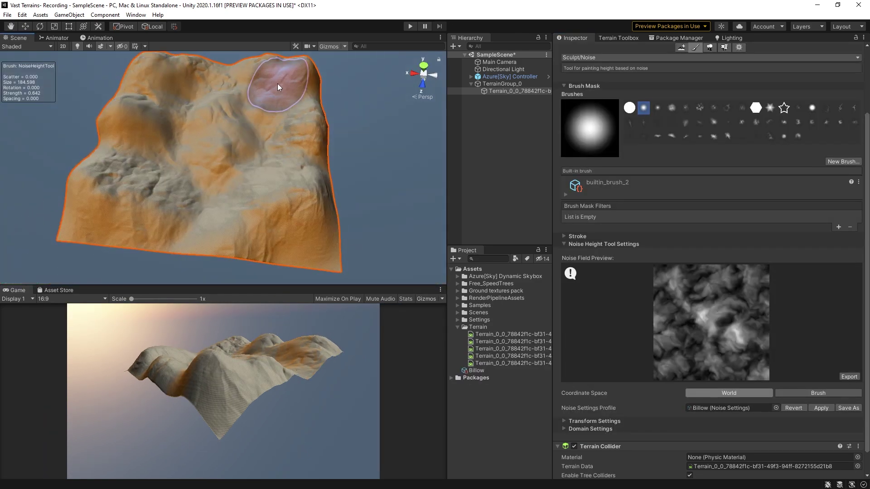
pyautogui.keyDown('alt'); pyautogui.moveTo(278, 88); pyautogui.dragTo(230, 117); pyautogui.keyUp('alt')
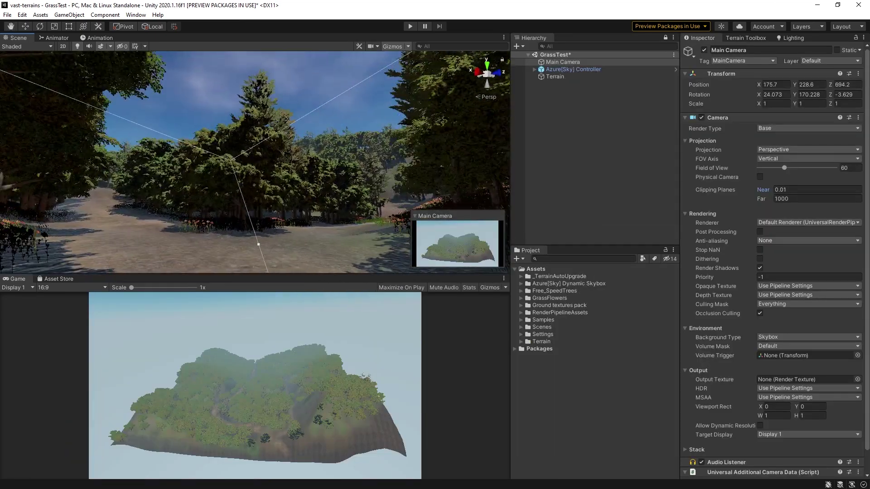
# - Shift the Azure[Sky] Controller's lighting from daylight to night and select the terrain with its detail painting tool active
pyautogui.click(555, 76)
pyautogui.click(573, 69)
pyautogui.moveTo(796, 337)
pyautogui.mouseDown()
pyautogui.moveTo(813, 337)
pyautogui.moveTo(775, 337)
pyautogui.mouseUp()
pyautogui.moveTo(254, 172); pyautogui.dragTo(308, 176, button='right')
pyautogui.click(554, 76)
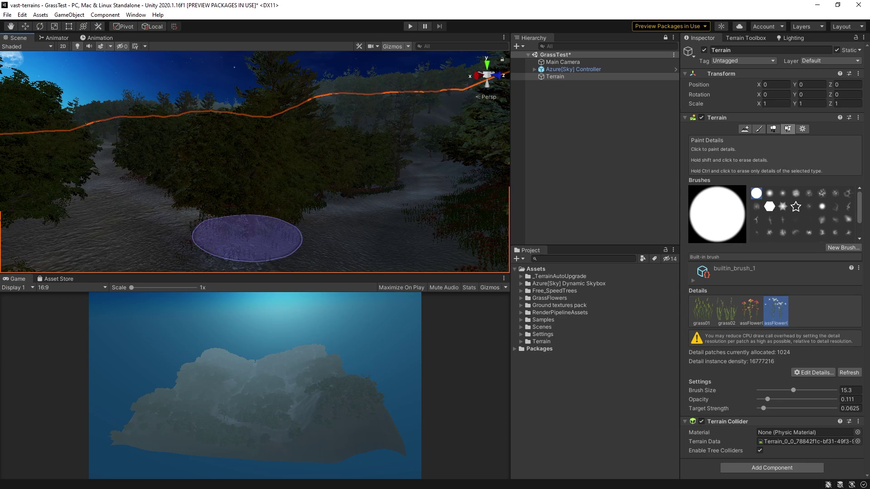
pyautogui.press('w')
pyautogui.moveTo(247, 238); pyautogui.dragTo(99, 155, button='right')
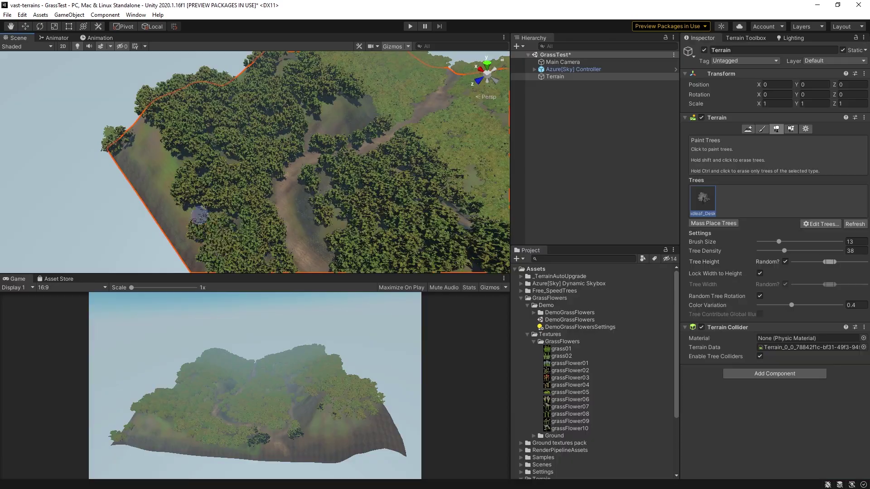
# - Paint broadleaf trees up the wooded slope at the terrain's outer edge with brush size 13 and tree density 38
pyautogui.moveTo(199, 215)
pyautogui.mouseDown()
pyautogui.moveTo(183, 120)
pyautogui.moveTo(172, 118)
pyautogui.mouseUp()
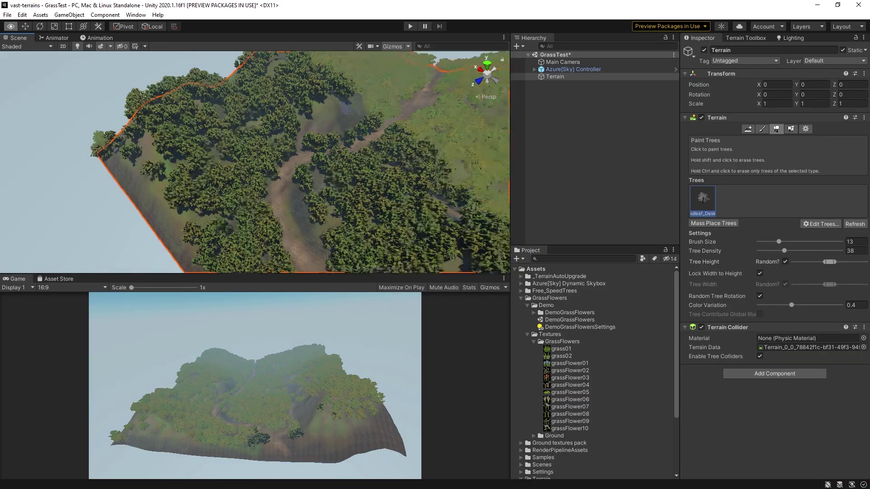
pyautogui.moveTo(333, 105); pyautogui.dragTo(335, 96, button='right')
pyautogui.press('w')
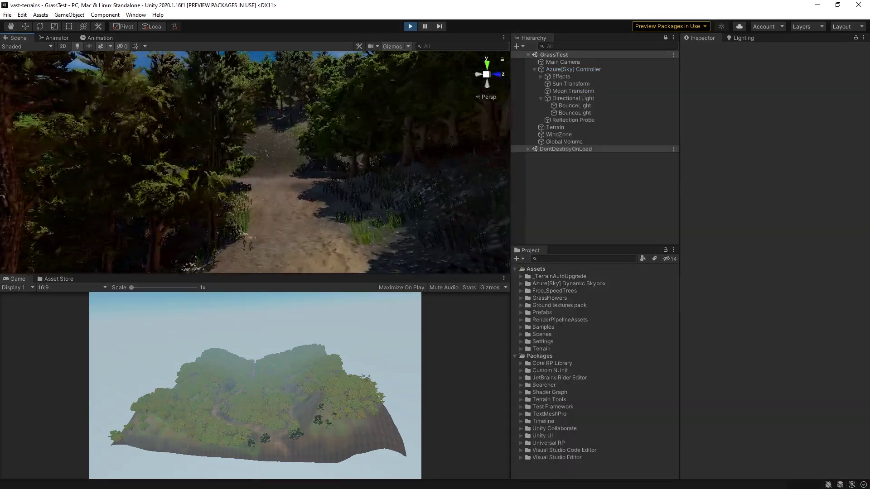
pyautogui.press('w')
pyautogui.moveTo(297, 226); pyautogui.dragTo(249, 243, button='right')
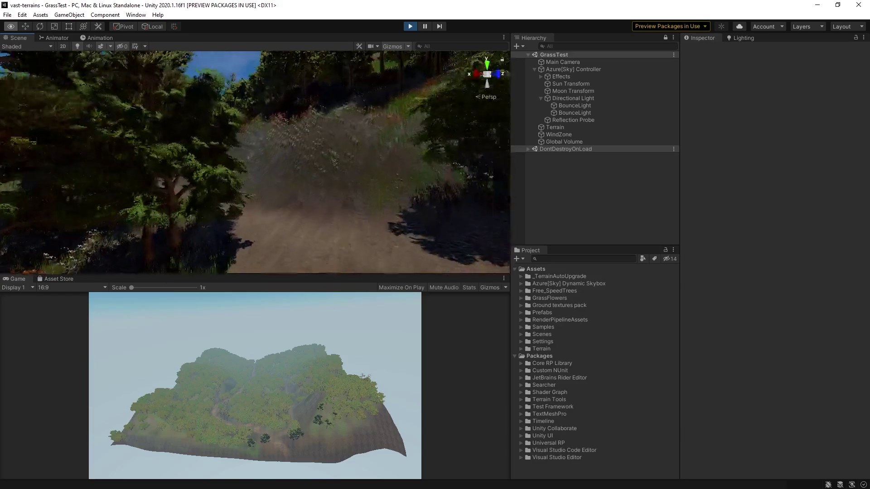
pyautogui.moveTo(259, 165); pyautogui.dragTo(240, 165, button='right')
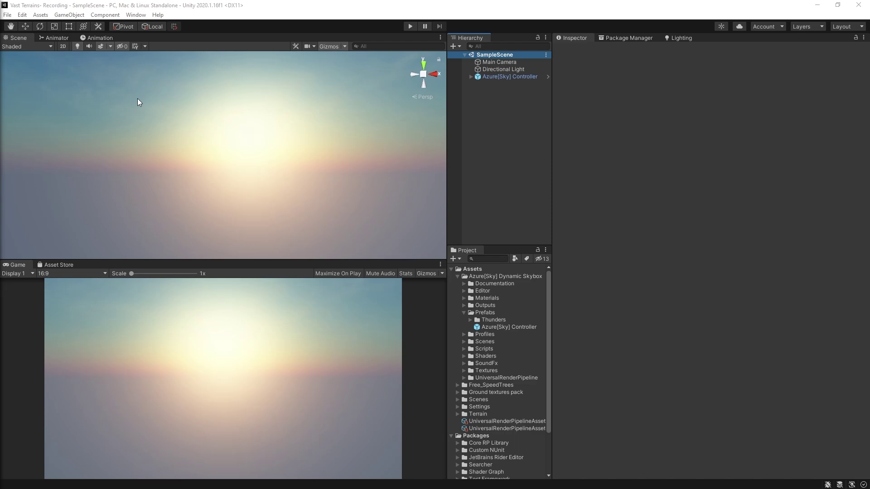
# - Enable preview packages in the project's Package Manager settings
pyautogui.click(22, 14)
pyautogui.click(69, 279)
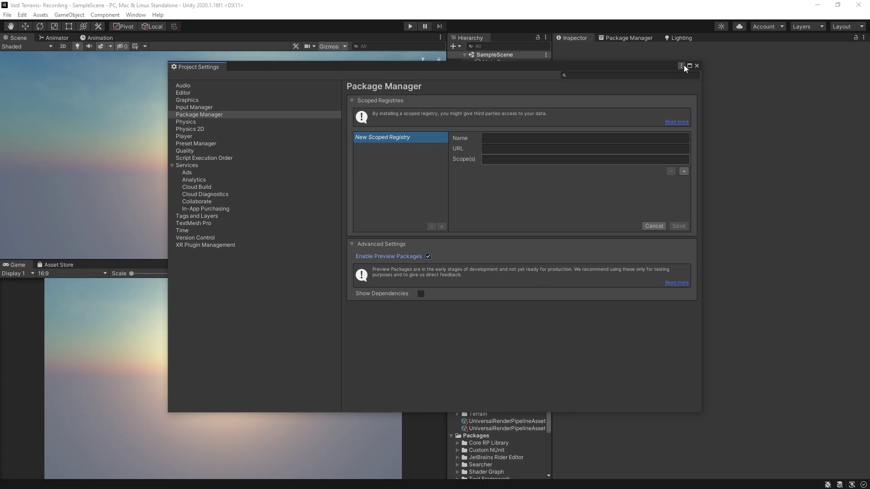
pyautogui.click(790, 27)
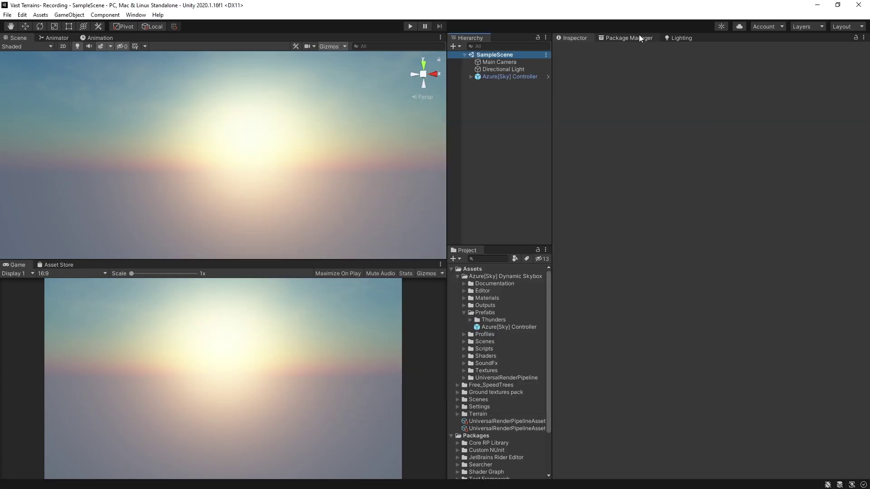
# - Install the Terrain Tools 3.0.2-preview.3 package from the Unity Registry
pyautogui.click(629, 38)
pyautogui.scroll(-5, 616, 293)
pyautogui.click(601, 366)
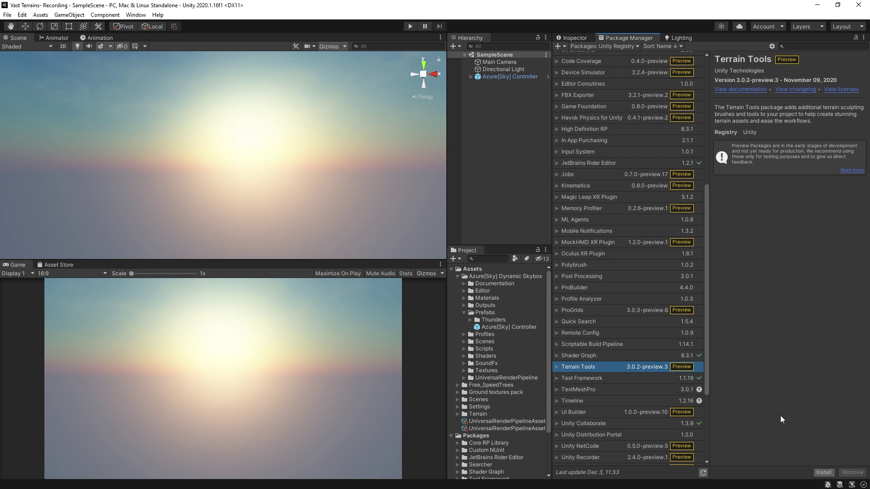
pyautogui.click(827, 472)
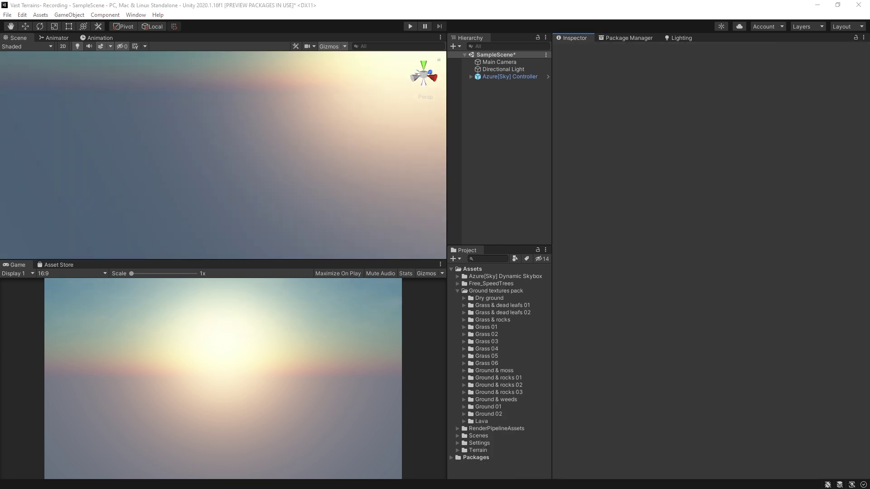
# - Open the Terrain Toolbox and dock it beside the Inspector
pyautogui.click(137, 15)
pyautogui.moveTo(150, 38)
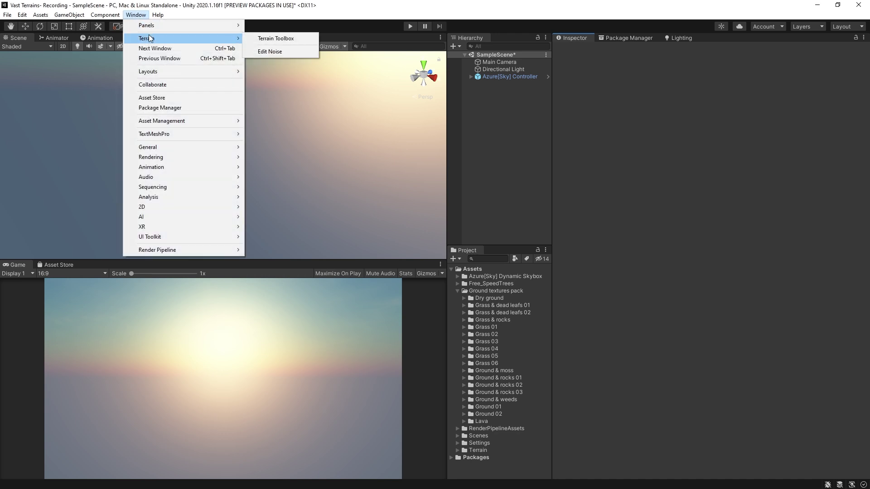
pyautogui.click(278, 38)
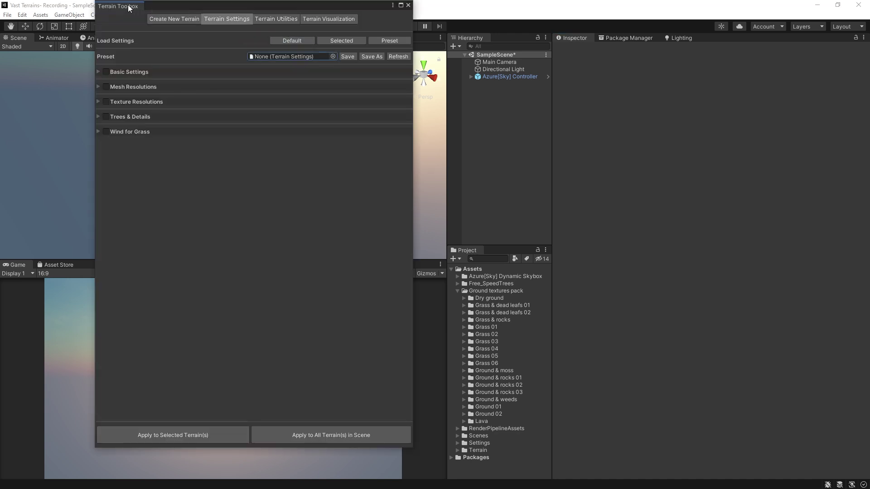
pyautogui.moveTo(129, 8); pyautogui.dragTo(612, 36)
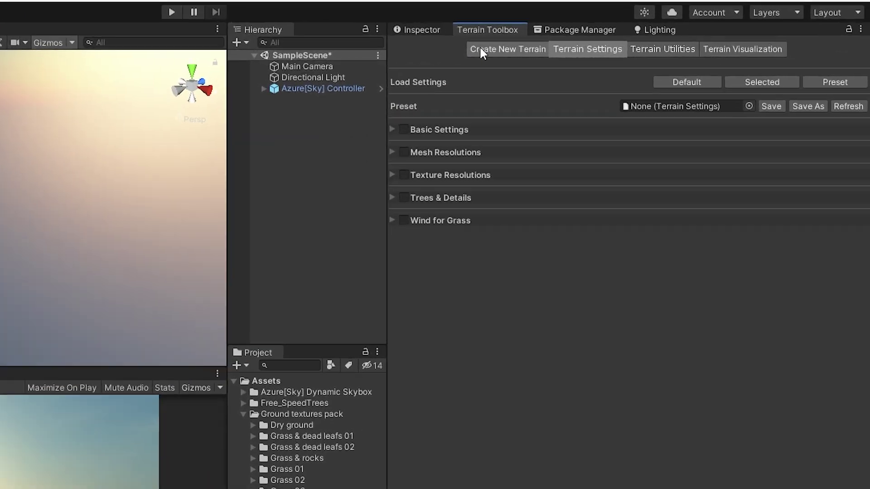
# - Create a new single-tile terrain with width, length and height of 500 m, stored in Assets/Terrain/
pyautogui.click(481, 51)
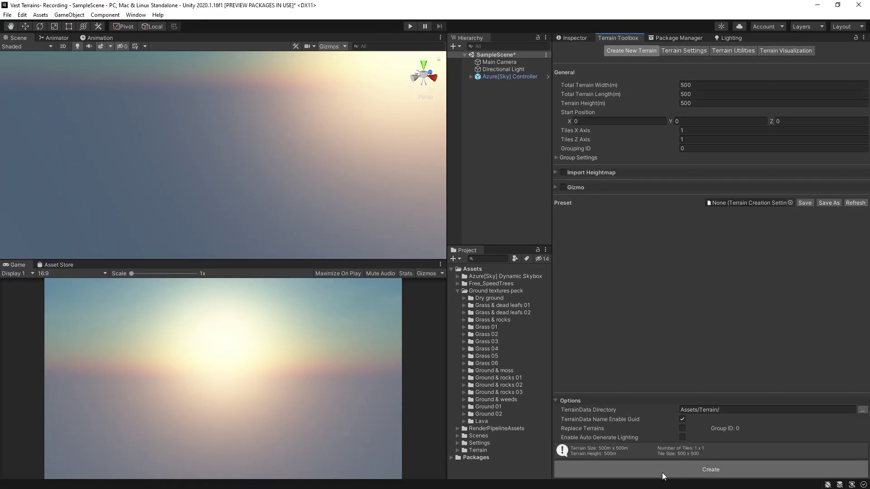
pyautogui.click(667, 469)
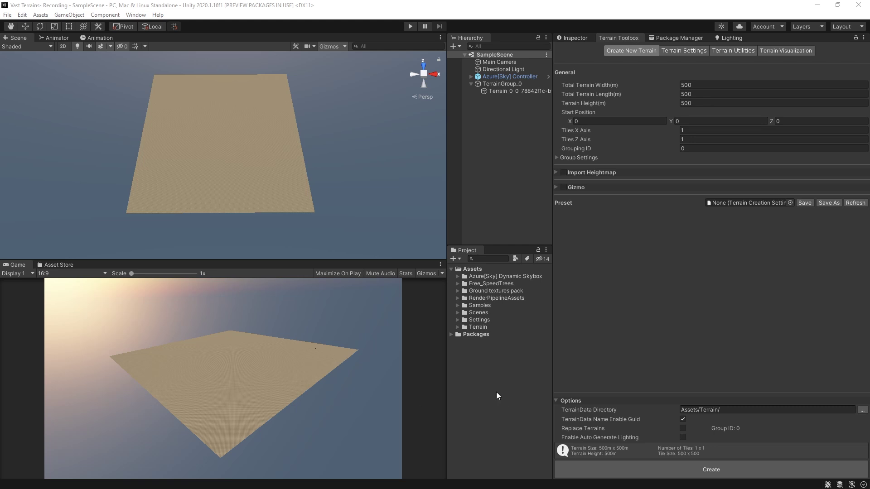
# - Select the terrain tile and set up Raise or Lower Terrain painting with the soft round builtin_brush_2
pyautogui.click(510, 91)
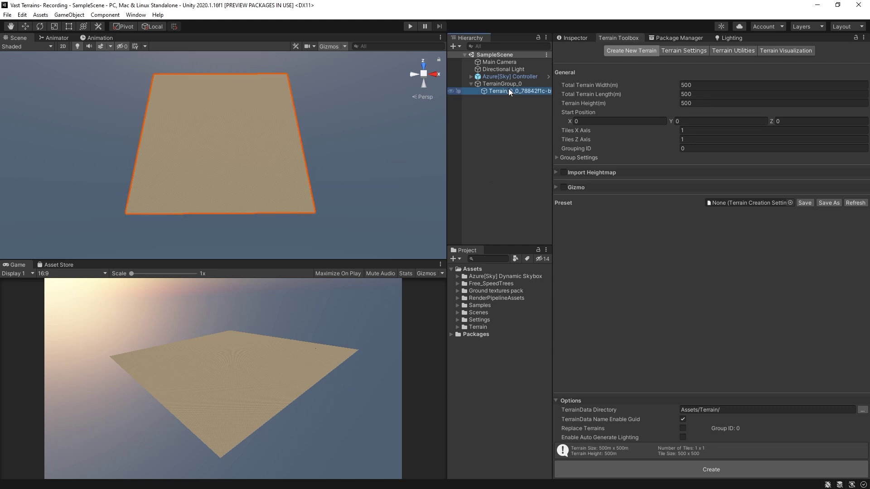
pyautogui.click(568, 38)
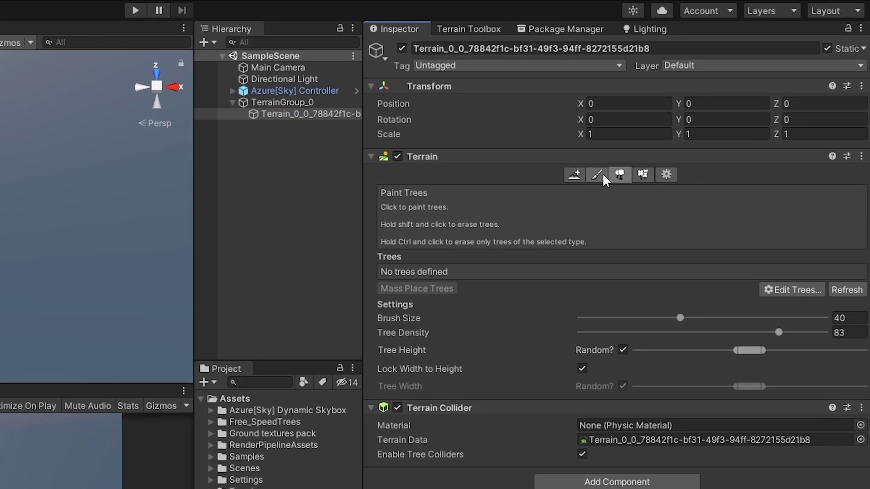
pyautogui.click(597, 173)
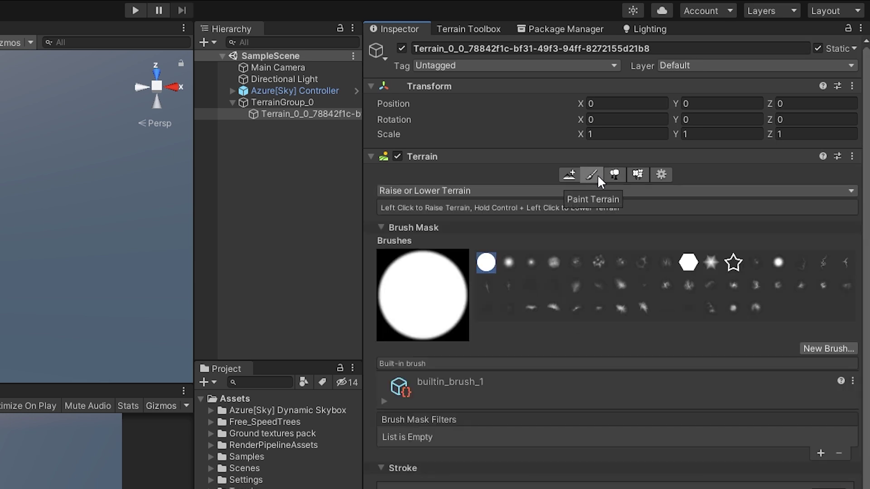
pyautogui.click(508, 262)
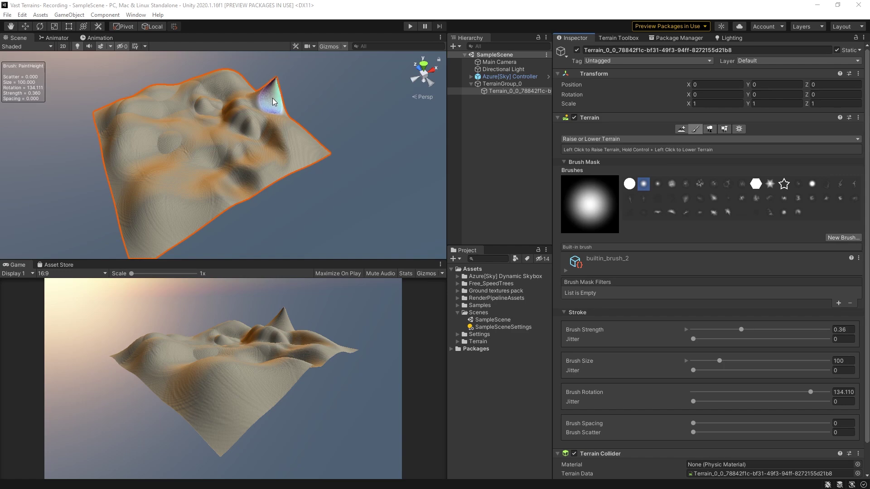
# - Lower the sharp peak near the terrain's far edge and undo a trial raise made there at brush size about 122
pyautogui.moveTo(274, 98)
pyautogui.keyDown('ctrl'); pyautogui.mouseDown()
pyautogui.moveTo(257, 98)
pyautogui.moveTo(284, 115)
pyautogui.moveTo(266, 106)
pyautogui.mouseUp(); pyautogui.keyUp('ctrl')
pyautogui.press('s')
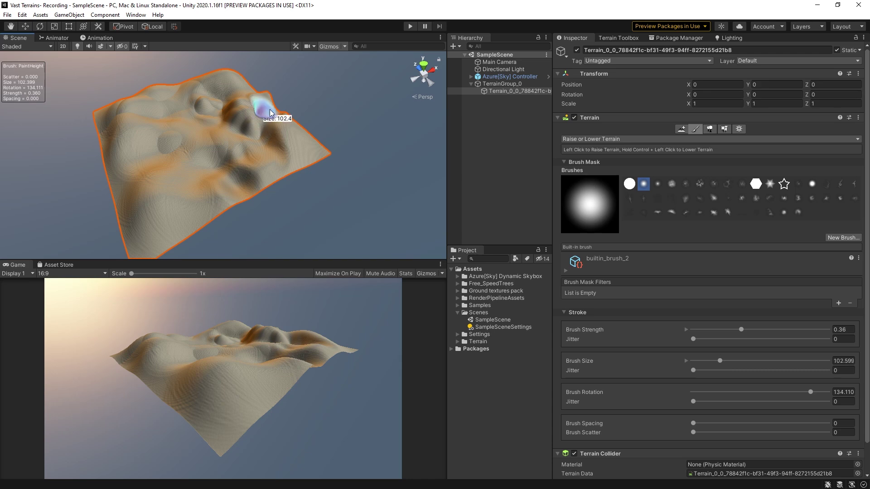
pyautogui.moveTo(265, 112); pyautogui.dragTo(272, 129)
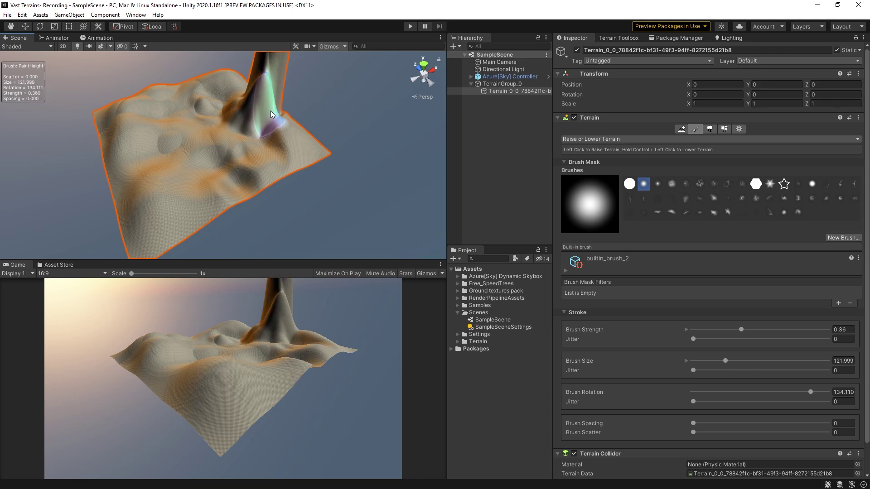
pyautogui.hotkey('ctrl', 'z')
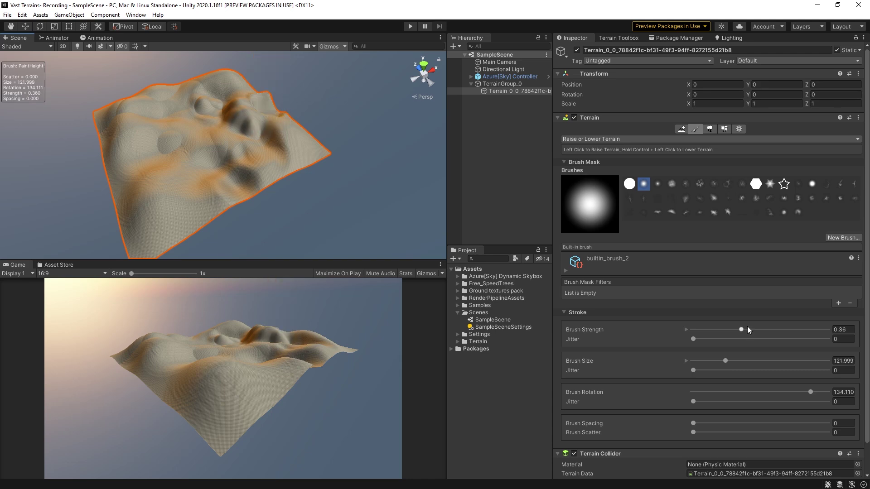
# - Reduce the brush strength to 0.099 and sculpt the terrain's middle at brush size about 164, undoing the last stroke
pyautogui.moveTo(741, 330); pyautogui.dragTo(710, 332)
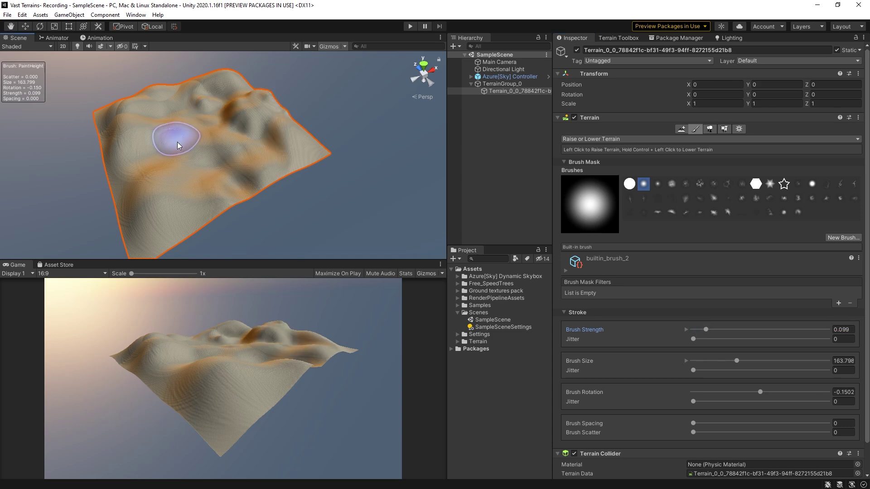
pyautogui.moveTo(177, 142); pyautogui.dragTo(197, 158)
pyautogui.hotkey('ctrl', 'z')
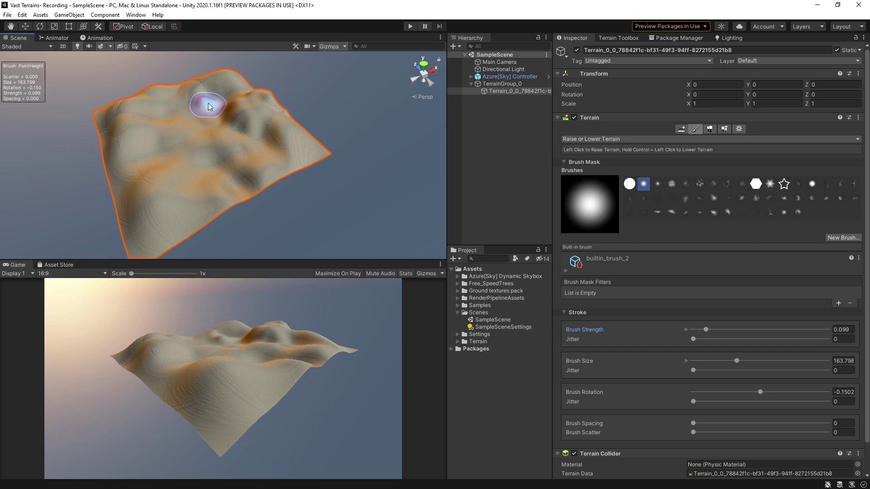
# - Gently raise the terrain's far central area with brush strength 0.012 and brush size about 332
pyautogui.moveTo(706, 329); pyautogui.dragTo(694, 332)
pyautogui.press('s')
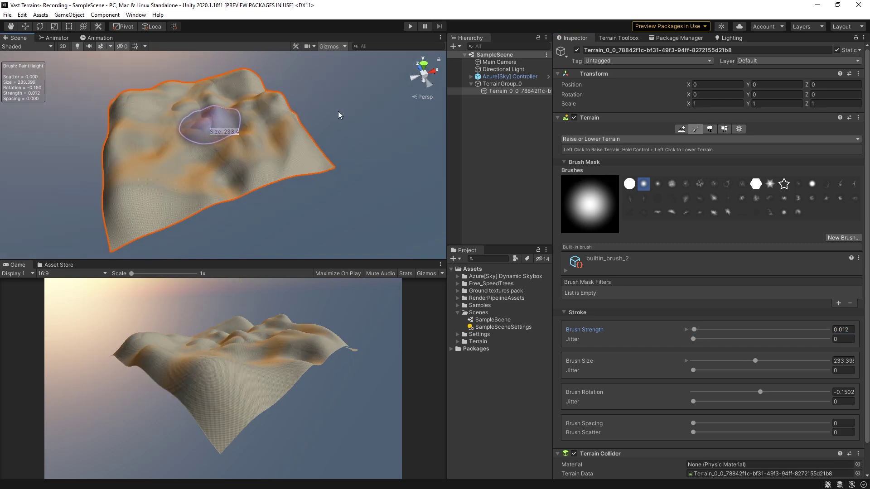
pyautogui.moveTo(338, 110); pyautogui.dragTo(561, 107)
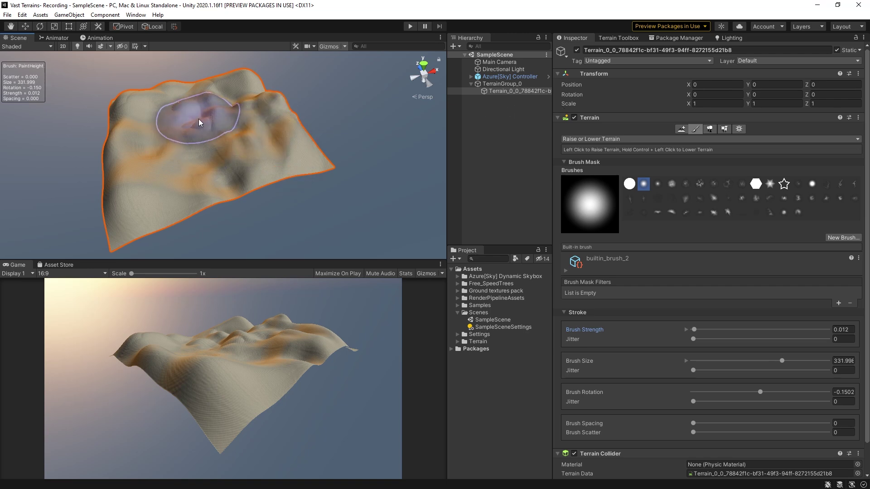
pyautogui.moveTo(199, 119)
pyautogui.mouseDown()
pyautogui.moveTo(213, 129)
pyautogui.moveTo(209, 115)
pyautogui.moveTo(185, 108)
pyautogui.moveTo(230, 128)
pyautogui.moveTo(197, 116)
pyautogui.moveTo(210, 116)
pyautogui.moveTo(199, 115)
pyautogui.moveTo(226, 145)
pyautogui.moveTo(225, 117)
pyautogui.moveTo(240, 109)
pyautogui.mouseUp()
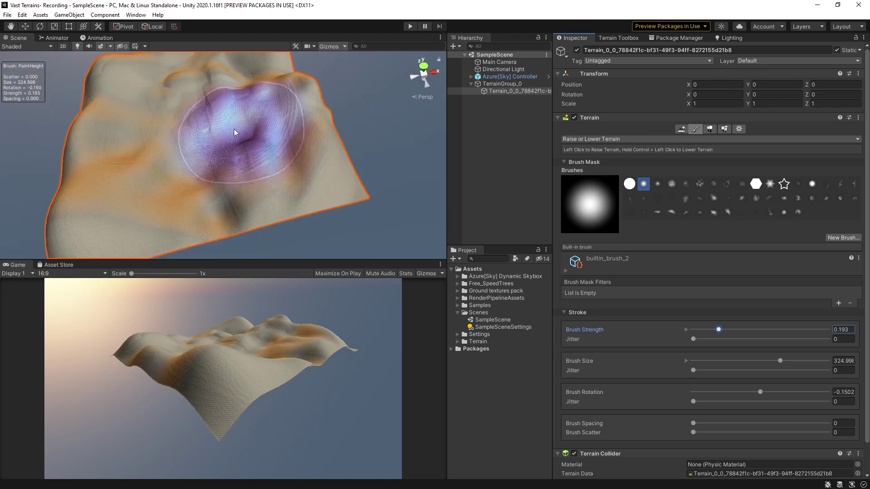
# - Raise the terrain's middle and near side in broad strokes with brush strength 0.193 and brush size about 317
pyautogui.moveTo(234, 128); pyautogui.dragTo(208, 95)
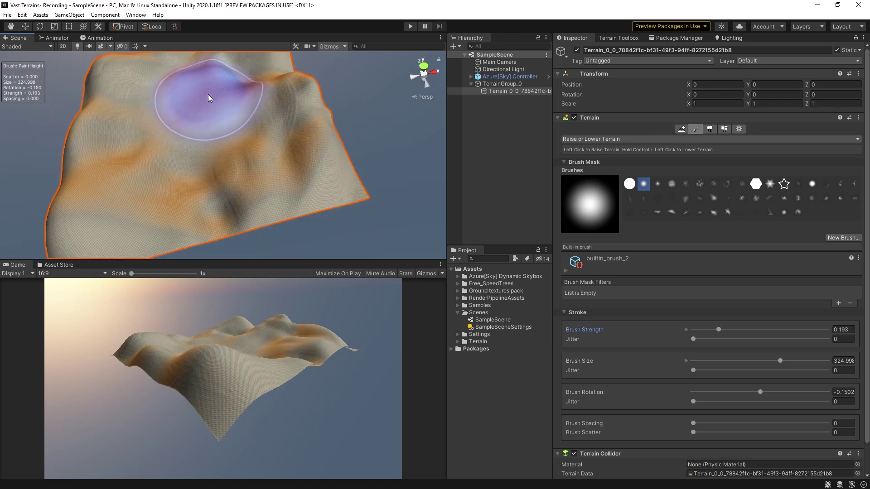
pyautogui.moveTo(229, 163)
pyautogui.keyDown('alt'); pyautogui.mouseDown()
pyautogui.moveTo(194, 151)
pyautogui.moveTo(277, 135)
pyautogui.moveTo(274, 147)
pyautogui.mouseUp(); pyautogui.keyUp('alt')
pyautogui.press('s')
pyautogui.moveTo(202, 168); pyautogui.dragTo(183, 169)
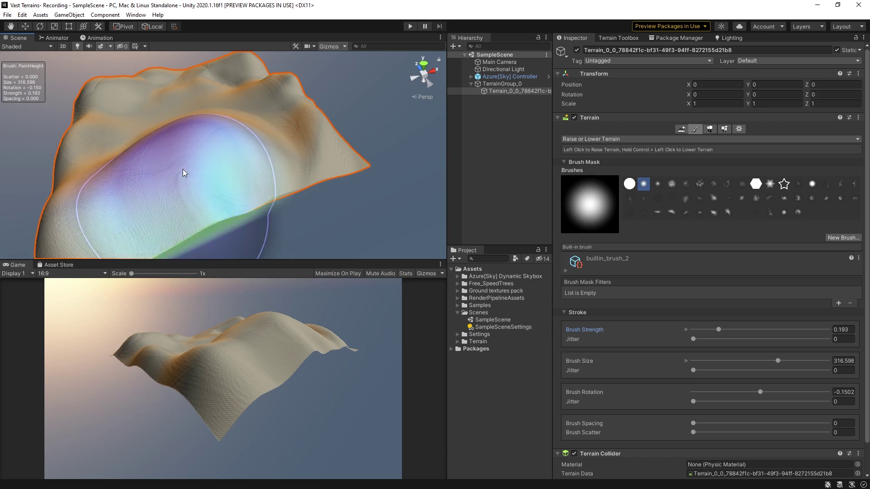
# - Undo the last raised bump and reduce the brush size to about 134
pyautogui.hotkey('ctrl', 'z')
pyautogui.press('s')
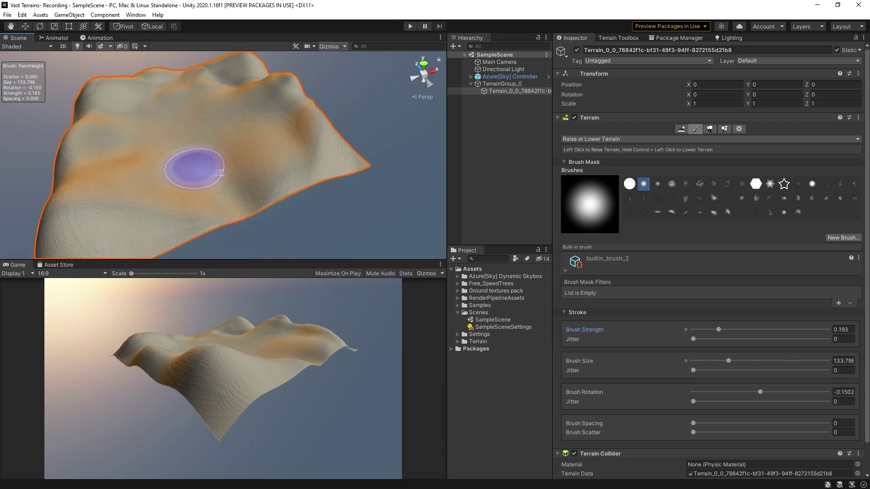
pyautogui.press('s')
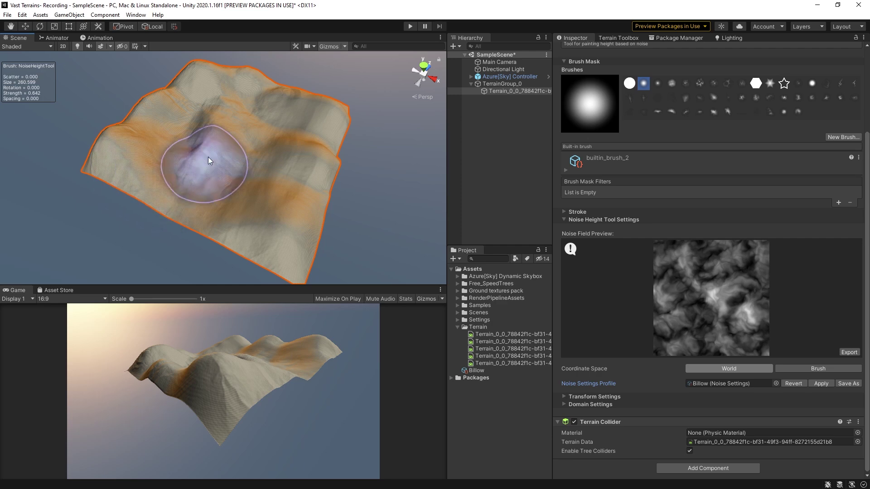
# - Sculpt Billow noise into the terrain's slopes with the soft round brush at strength 0.642
pyautogui.moveTo(269, 98); pyautogui.dragTo(251, 87)
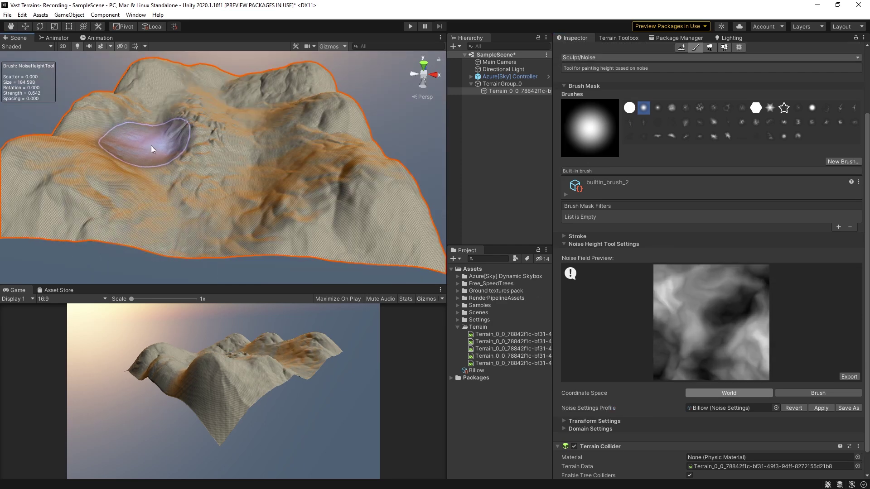
# - Sculpt a short stroke of Billow noise into the terrain's near slope with brush size about 185 and strength 0.642
pyautogui.keyDown('alt'); pyautogui.moveTo(260, 91); pyautogui.dragTo(215, 153); pyautogui.keyUp('alt')
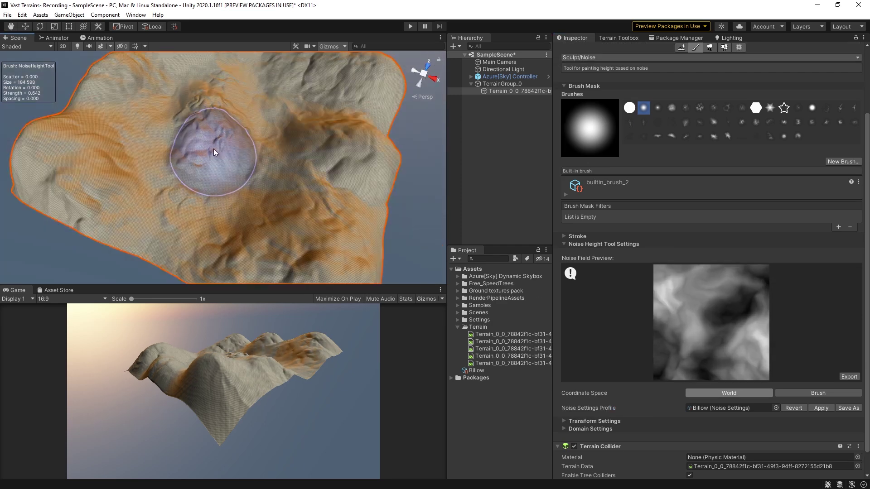
pyautogui.moveTo(237, 107)
pyautogui.keyDown('alt'); pyautogui.mouseDown()
pyautogui.moveTo(228, 91)
pyautogui.moveTo(271, 77)
pyautogui.mouseUp(); pyautogui.keyUp('alt')
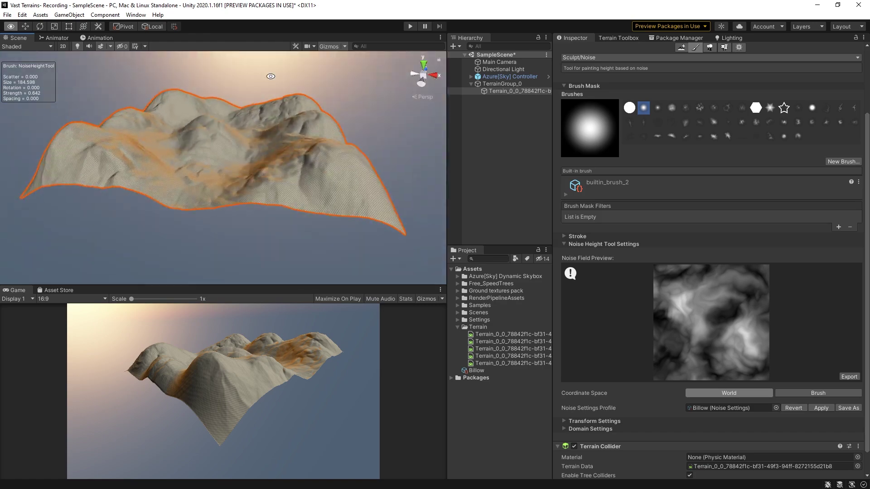
pyautogui.moveTo(328, 190); pyautogui.dragTo(333, 181)
pyautogui.moveTo(333, 181)
pyautogui.keyDown('alt'); pyautogui.mouseDown()
pyautogui.moveTo(222, 163)
pyautogui.moveTo(170, 72)
pyautogui.moveTo(144, 89)
pyautogui.moveTo(210, 143)
pyautogui.moveTo(243, 156)
pyautogui.moveTo(252, 132)
pyautogui.mouseUp(); pyautogui.keyUp('alt')
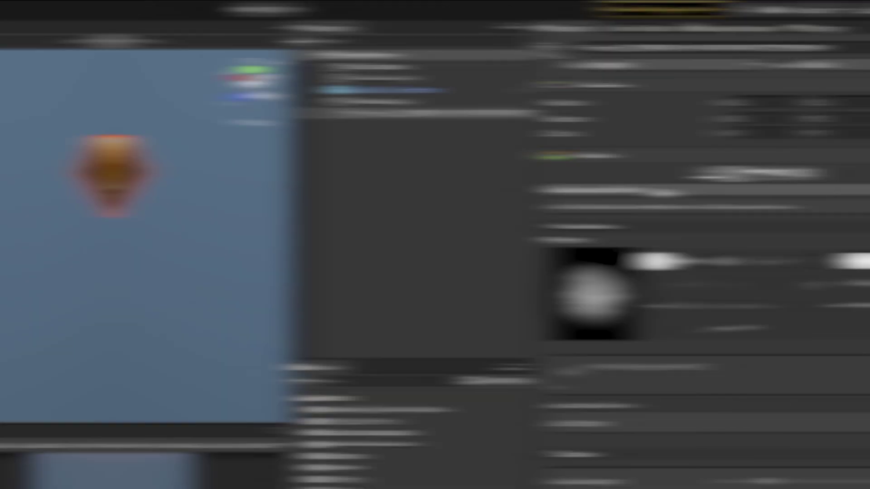
# - Erode the terrain's hills and slopes with Hydraulic Erosion at brush strength 1 and brush size about 192
pyautogui.click(671, 141)
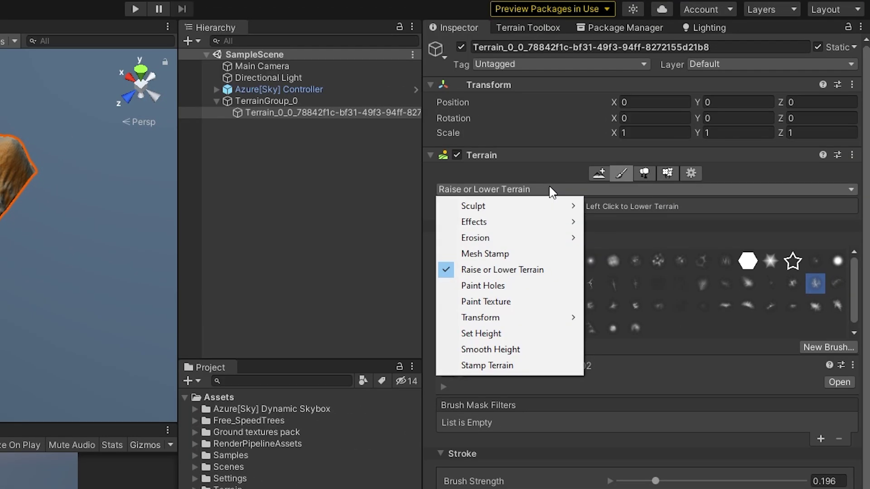
pyautogui.moveTo(558, 238)
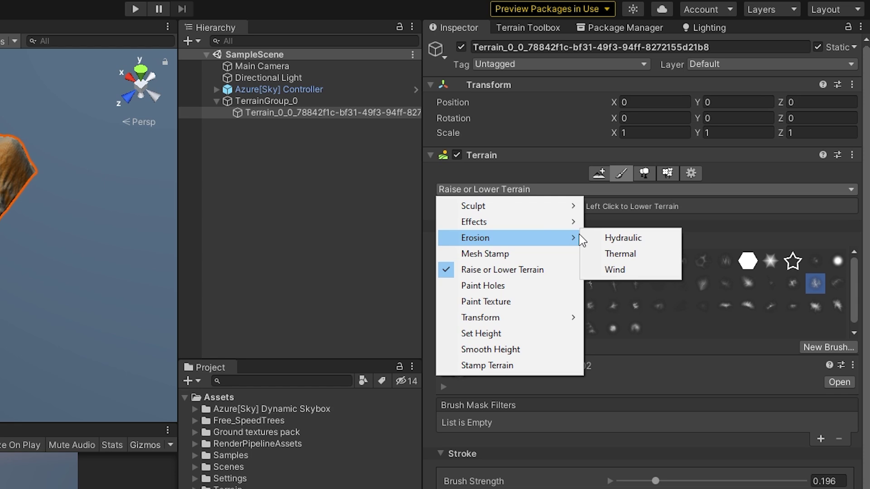
pyautogui.click(622, 237)
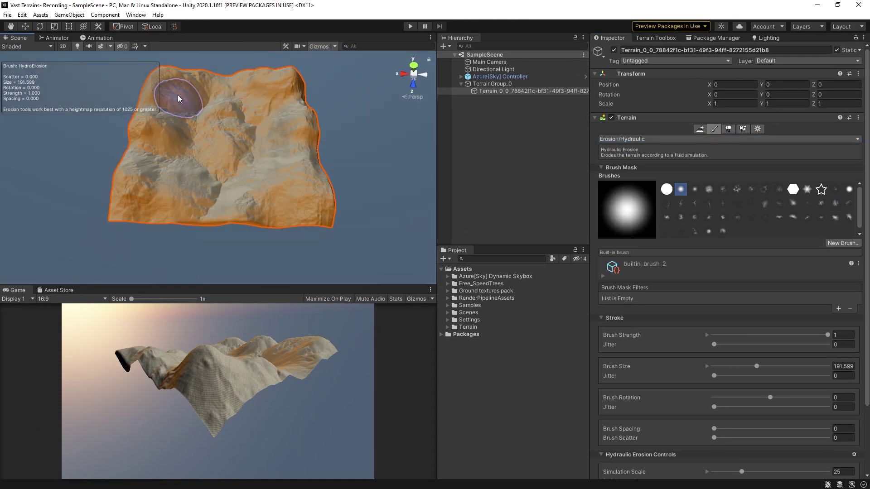
pyautogui.moveTo(178, 99); pyautogui.dragTo(159, 163)
pyautogui.moveTo(159, 163); pyautogui.dragTo(140, 173)
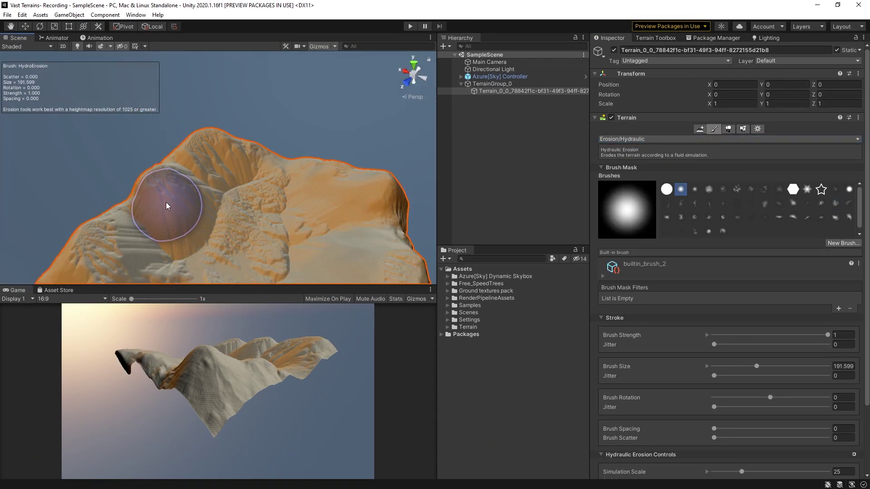
pyautogui.moveTo(167, 206); pyautogui.dragTo(180, 184)
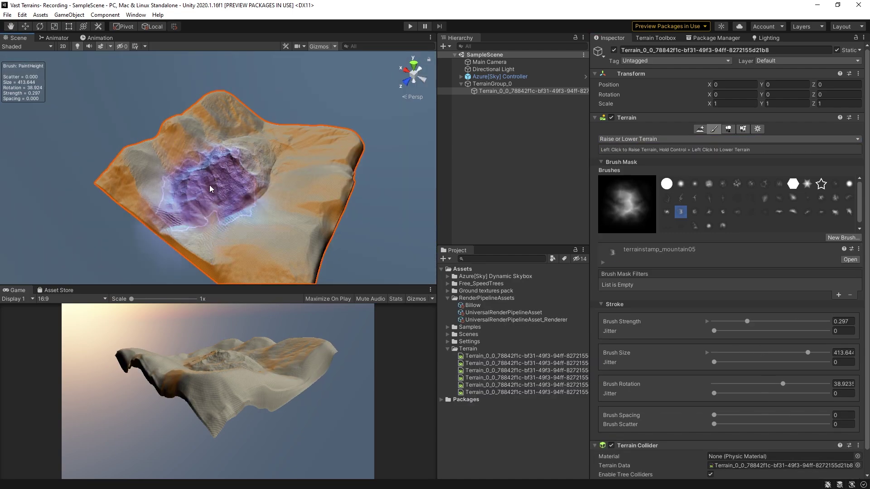
# - Add a Slope brush mask filter to the Set Height brush and enlarge the brush to about 60
pyautogui.moveTo(191, 172)
pyautogui.keyDown('alt'); pyautogui.mouseDown()
pyautogui.moveTo(163, 131)
pyautogui.moveTo(311, 174)
pyautogui.mouseUp(); pyautogui.keyUp('alt')
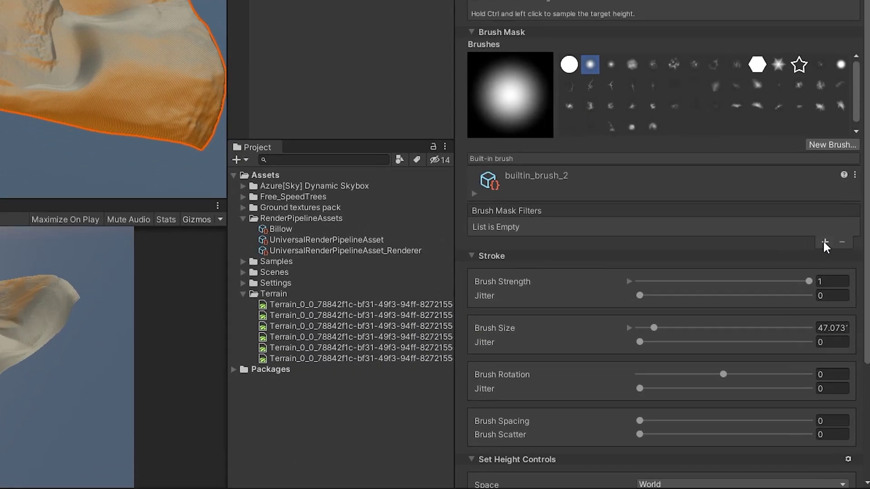
pyautogui.click(824, 243)
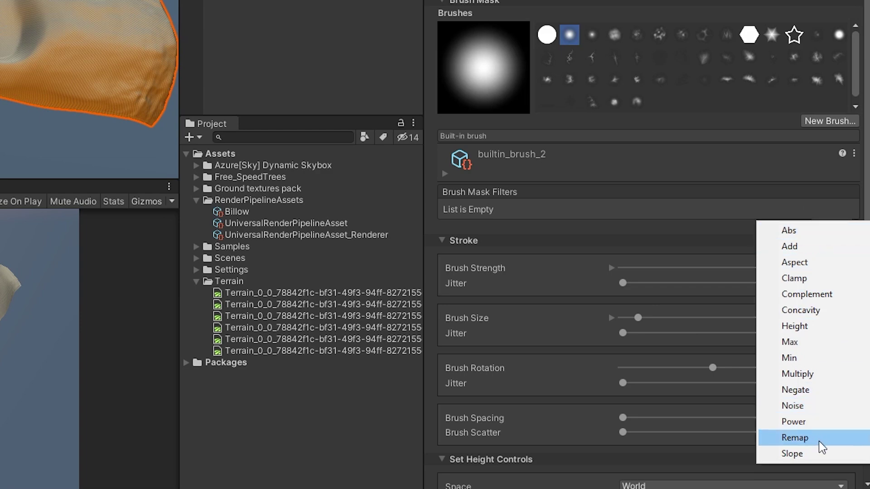
pyautogui.click(795, 453)
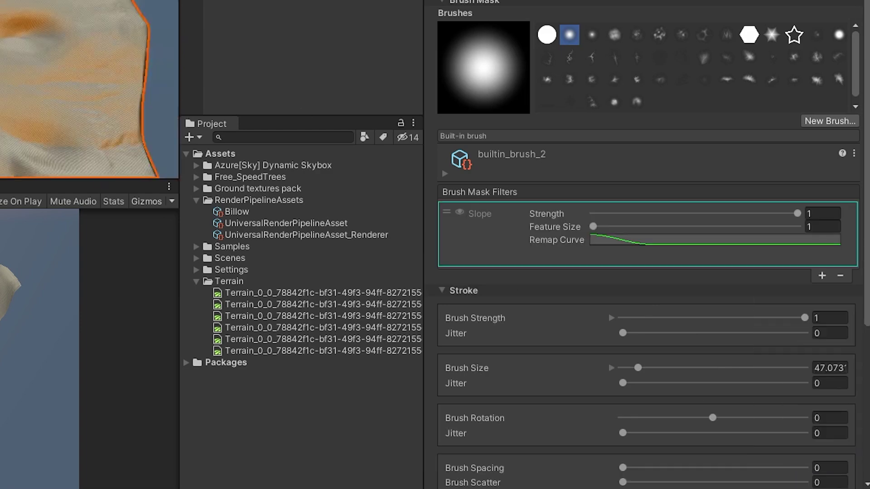
pyautogui.press('s')
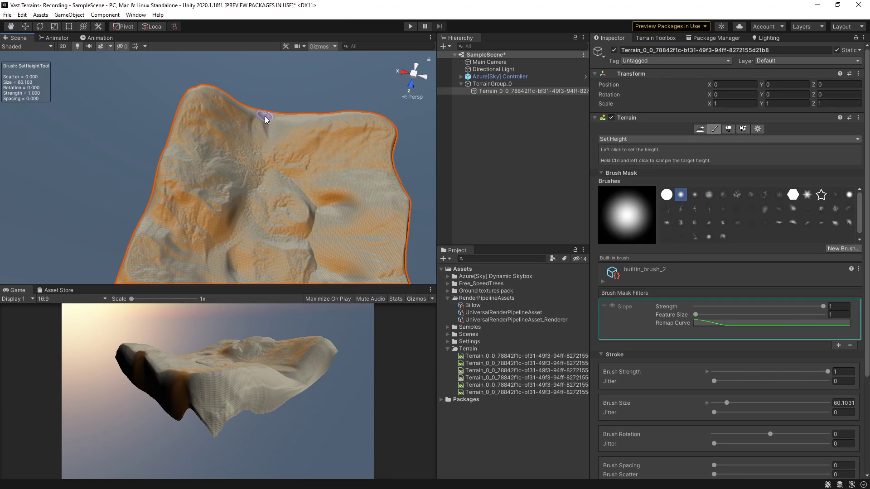
# - Try a short Set Height stroke at the terrain's far edge and undo it
pyautogui.moveTo(264, 115)
pyautogui.mouseDown()
pyautogui.moveTo(262, 134)
pyautogui.moveTo(262, 121)
pyautogui.mouseUp()
pyautogui.hotkey('ctrl', 'z')
pyautogui.scroll(-2, 299, 136)
pyautogui.moveTo(299, 136); pyautogui.dragTo(294, 118, button='middle')
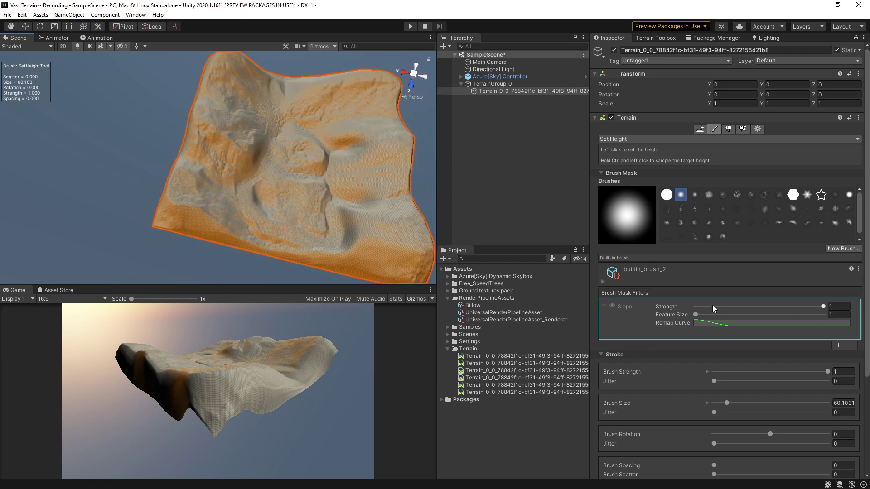
# - Increase the Slope filter's feature size and level a path from the terrain's far edge toward its near edge with Set Height
pyautogui.moveTo(696, 315); pyautogui.dragTo(777, 319)
pyautogui.press('s')
pyautogui.moveTo(284, 81)
pyautogui.mouseDown()
pyautogui.moveTo(263, 172)
pyautogui.moveTo(329, 257)
pyautogui.mouseUp()
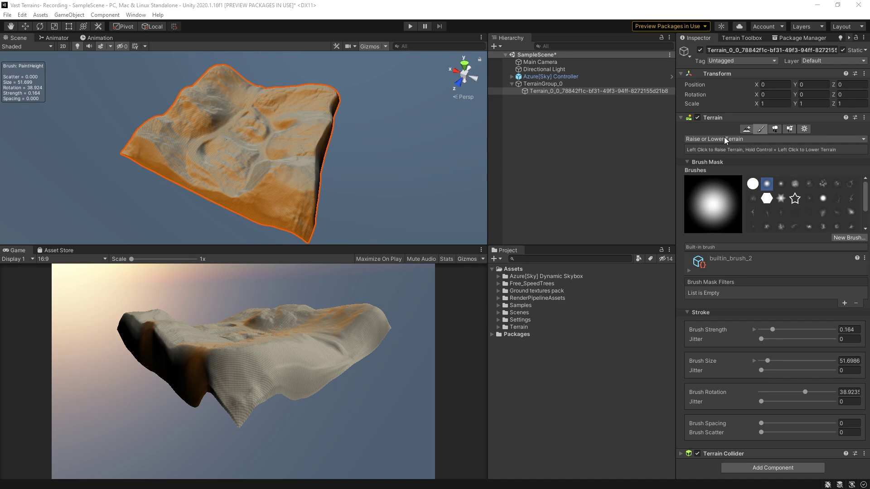
# - Switch to Paint Texture and add the terrain layers Ground01, Ground02, DryGround, Grass04 and Grass06
pyautogui.click(766, 139)
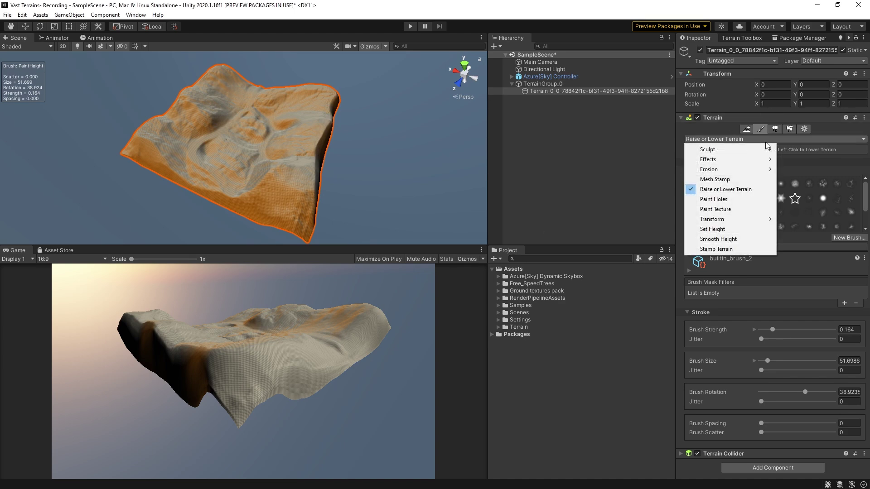
pyautogui.click(754, 208)
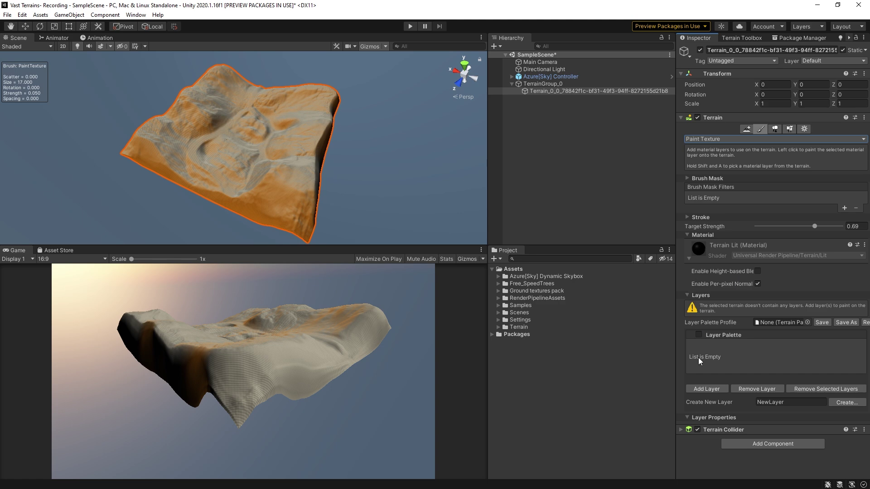
pyautogui.click(706, 389)
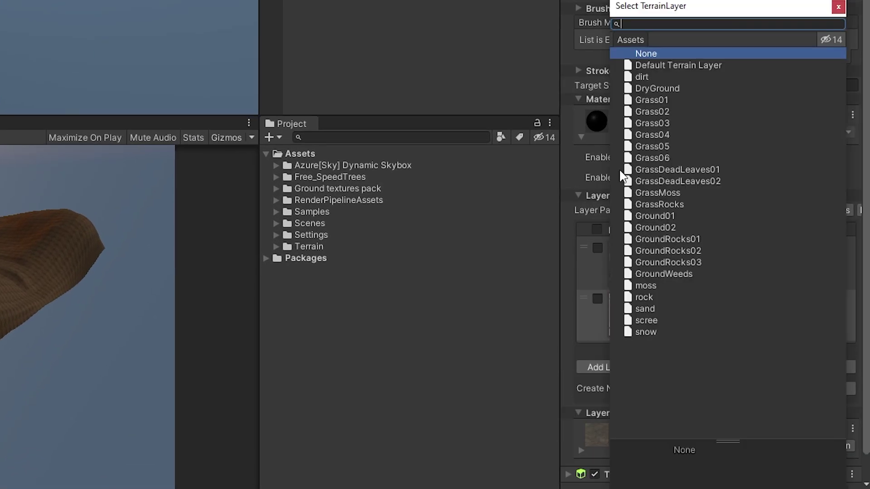
pyautogui.click(679, 94)
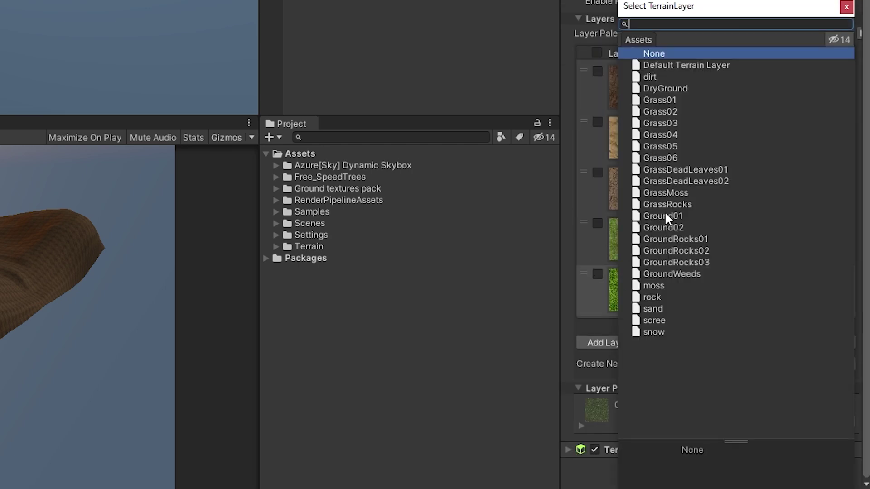
# - Add the GrassMoss, GrassDeadLeaves01, GroundRocks01 and GroundRocks02 terrain layers to the layer palette
pyautogui.doubleClick(670, 193)
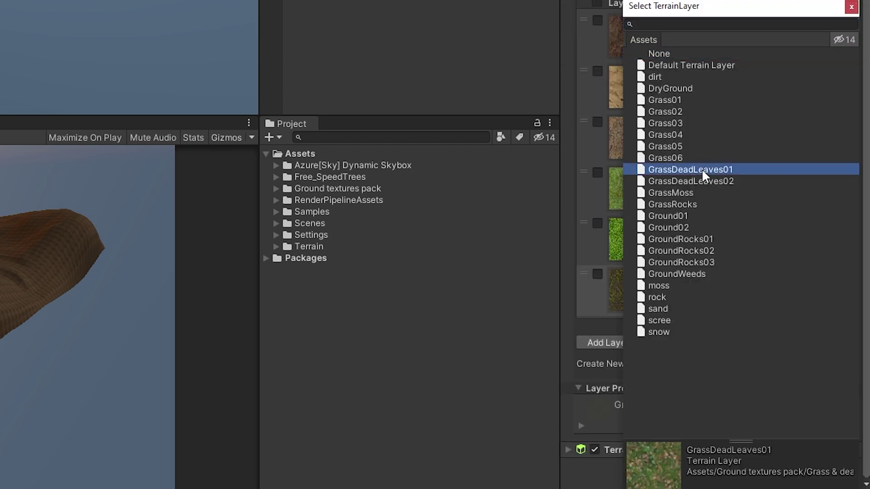
pyautogui.doubleClick(702, 169)
pyautogui.click(607, 393)
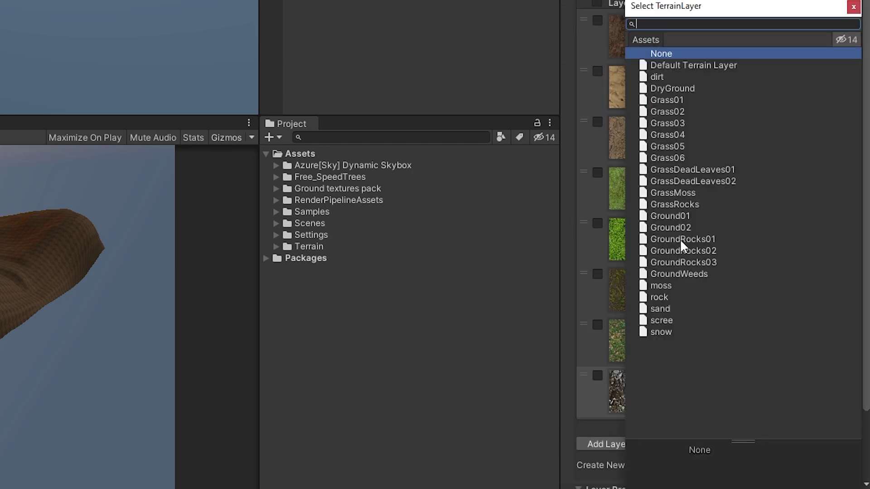
pyautogui.doubleClick(680, 239)
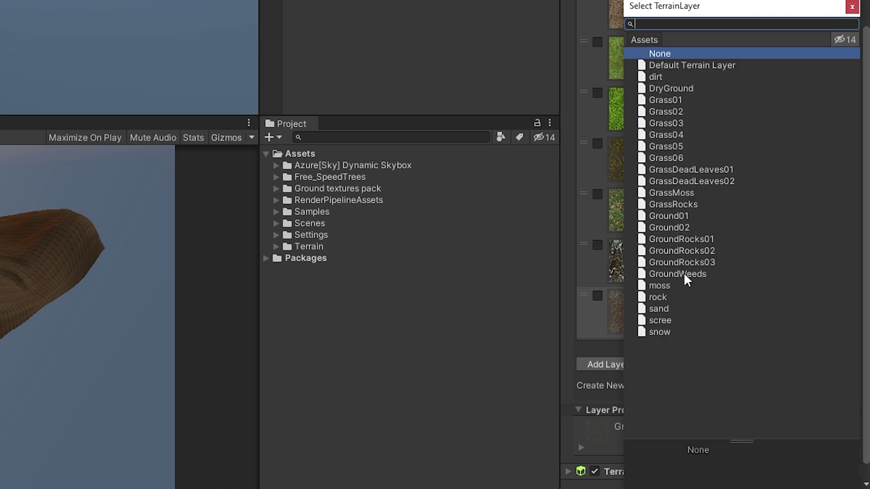
# - Try GroundWeeds and GroundRocks03 as terrain layers, remove them, and add another grass layer
pyautogui.doubleClick(684, 273)
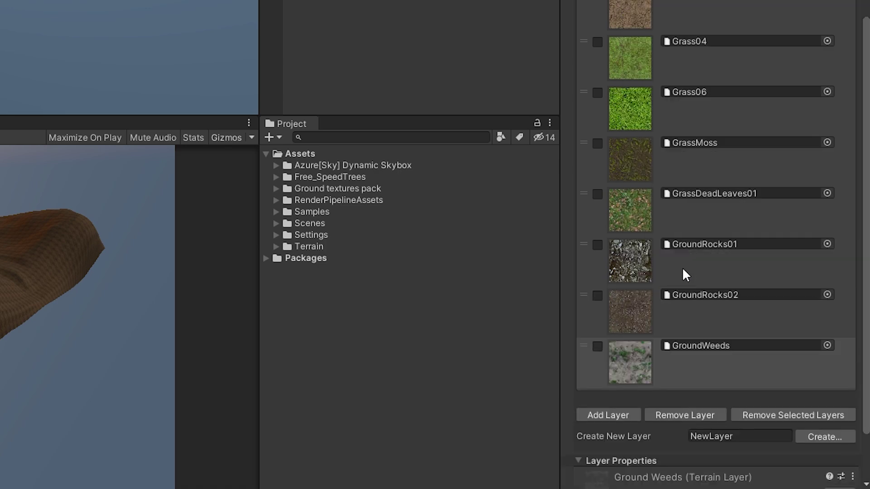
pyautogui.click(684, 415)
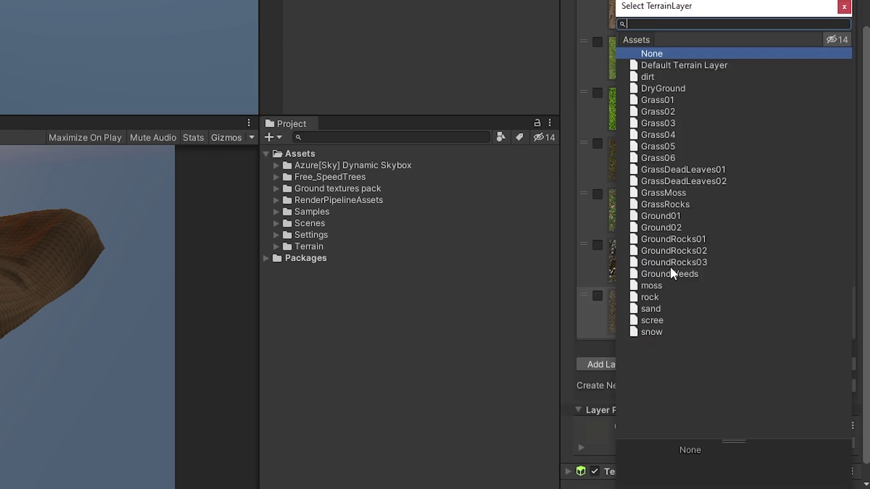
pyautogui.doubleClick(676, 262)
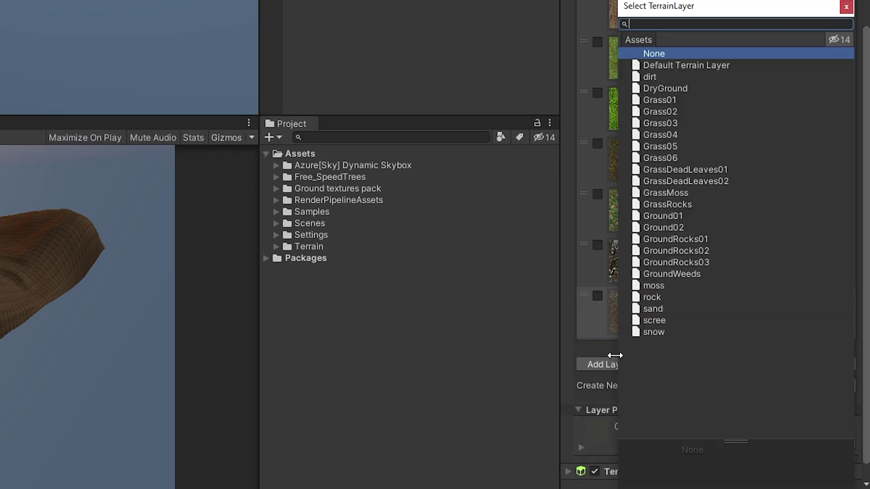
pyautogui.doubleClick(664, 123)
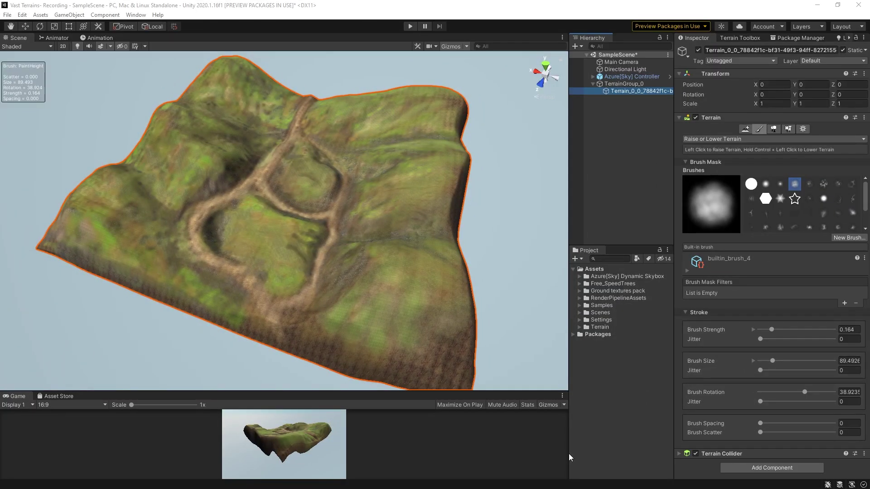
# - Collapse the stroke and brush mask settings and switch the terrain tool to Paint Texture
pyautogui.click(684, 312)
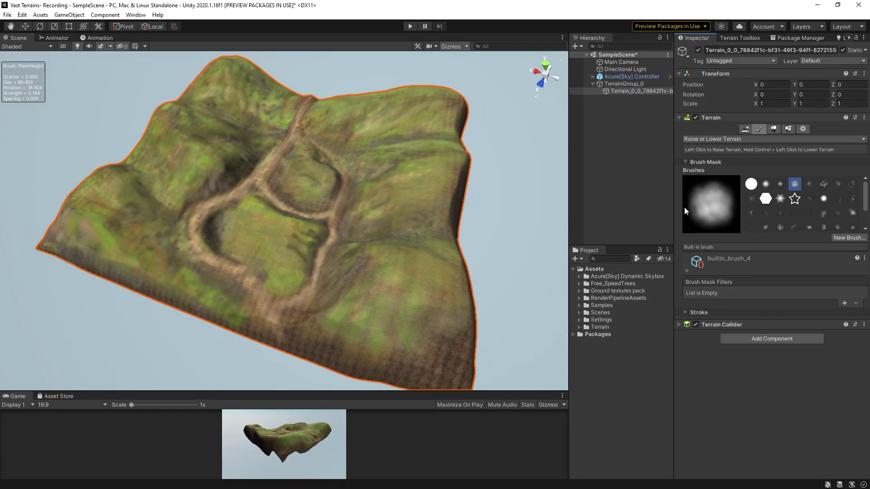
pyautogui.click(684, 161)
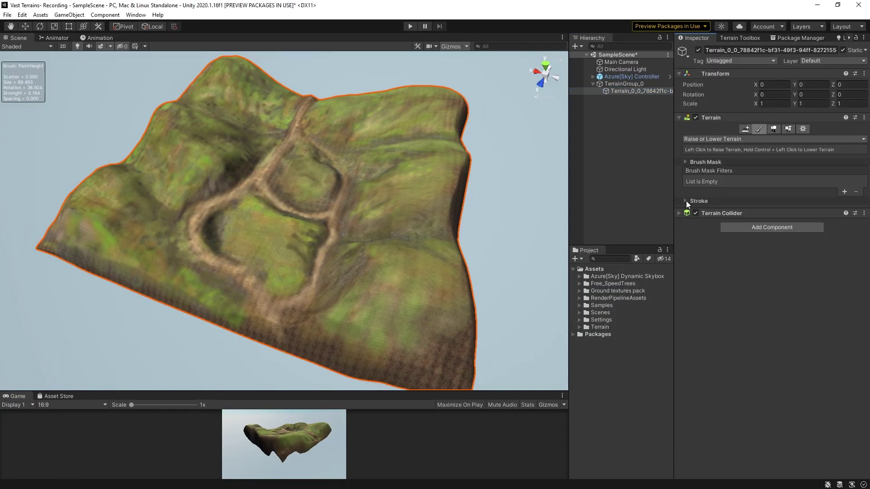
pyautogui.click(711, 138)
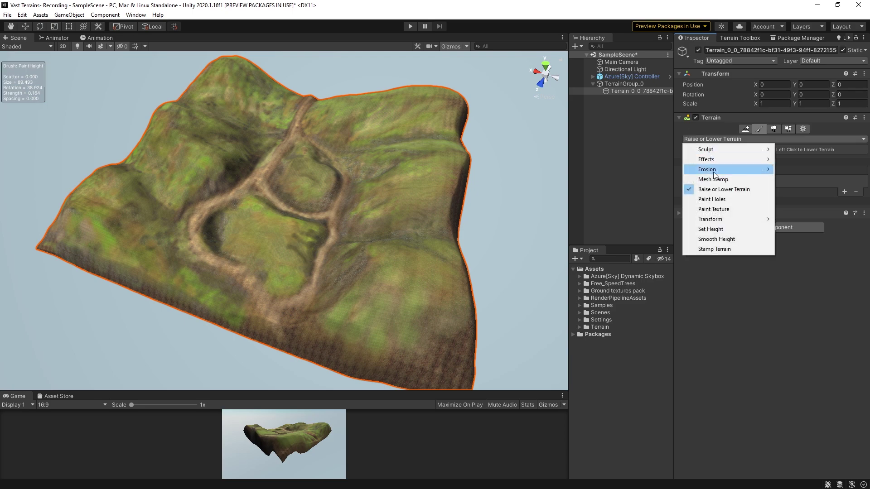
pyautogui.click(723, 208)
# - Move the GroundRocks02 layer to the top of the layer palette and back to the end of the list
pyautogui.scroll(-10, 708, 278)
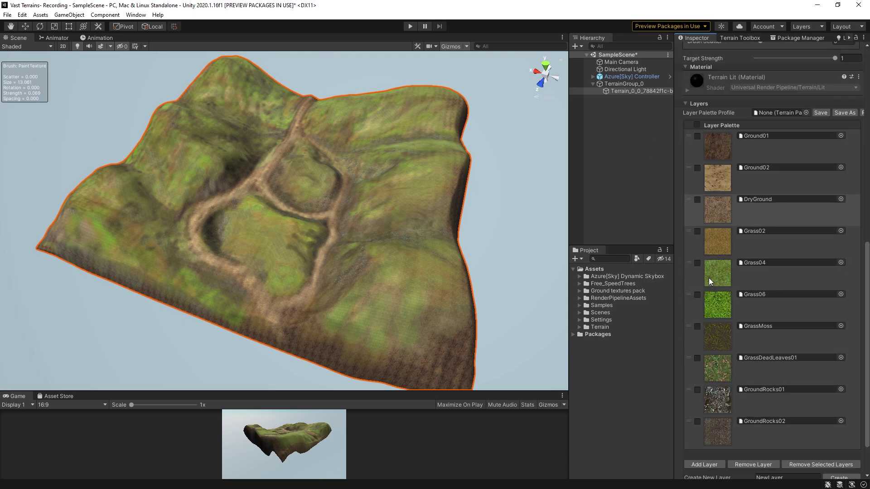
pyautogui.scroll(-3, 695, 291)
pyautogui.click(771, 436)
pyautogui.moveTo(771, 436); pyautogui.dragTo(782, 143)
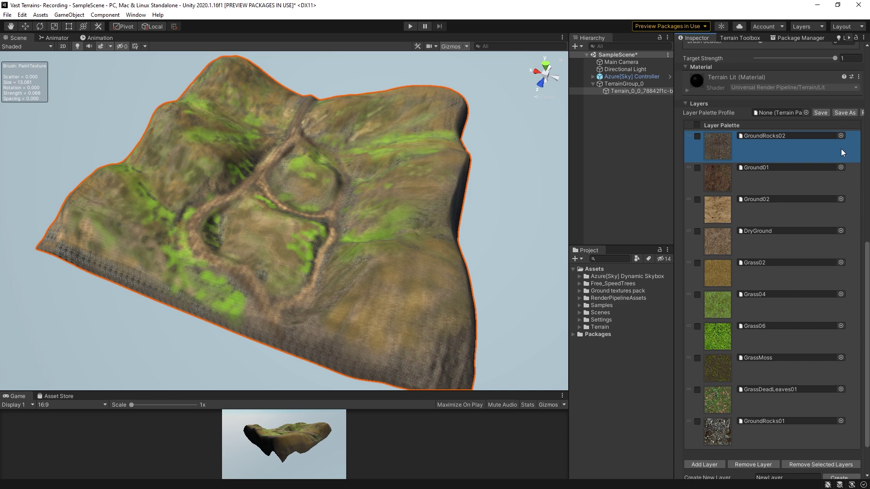
pyautogui.moveTo(841, 148); pyautogui.dragTo(812, 437)
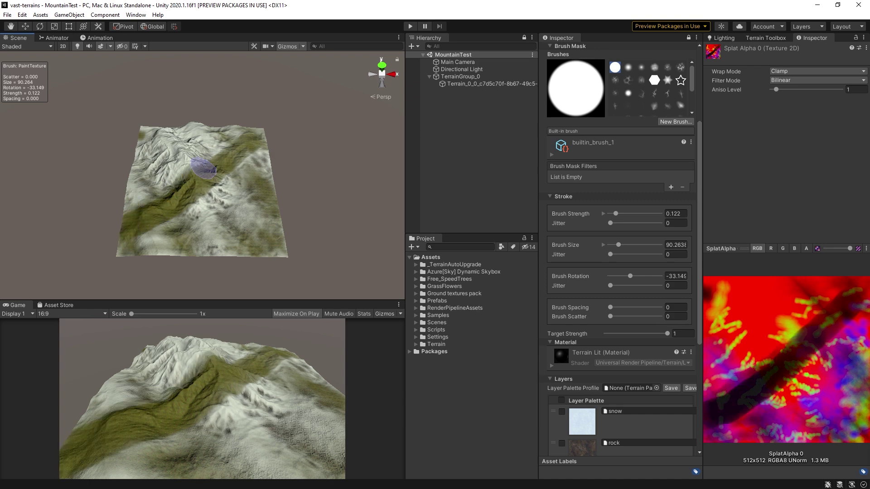
# - Try painting crossing strokes of scree, rock and snow over the mountain terrain
pyautogui.moveTo(203, 168); pyautogui.dragTo(240, 141)
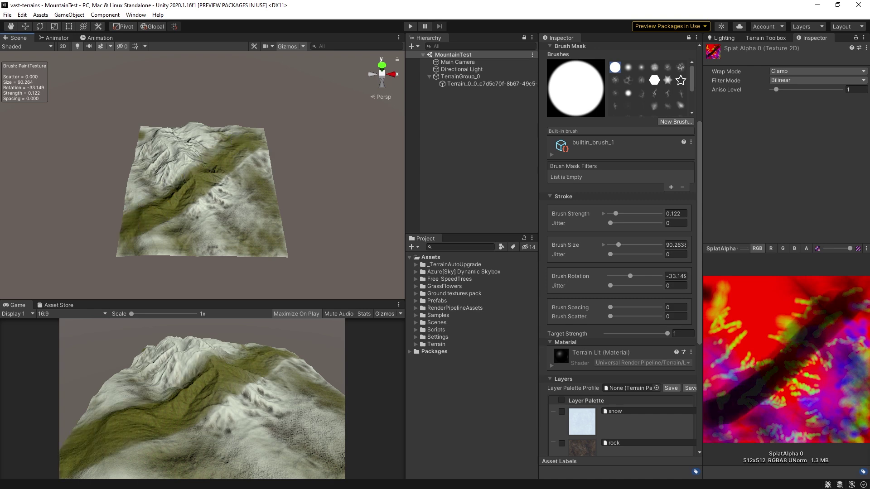
pyautogui.scroll(-6, 621, 227)
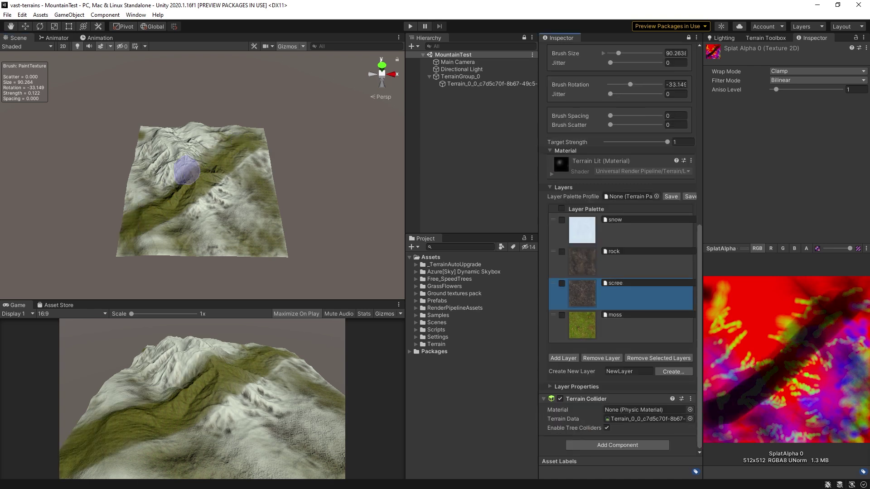
pyautogui.moveTo(176, 165); pyautogui.dragTo(268, 225)
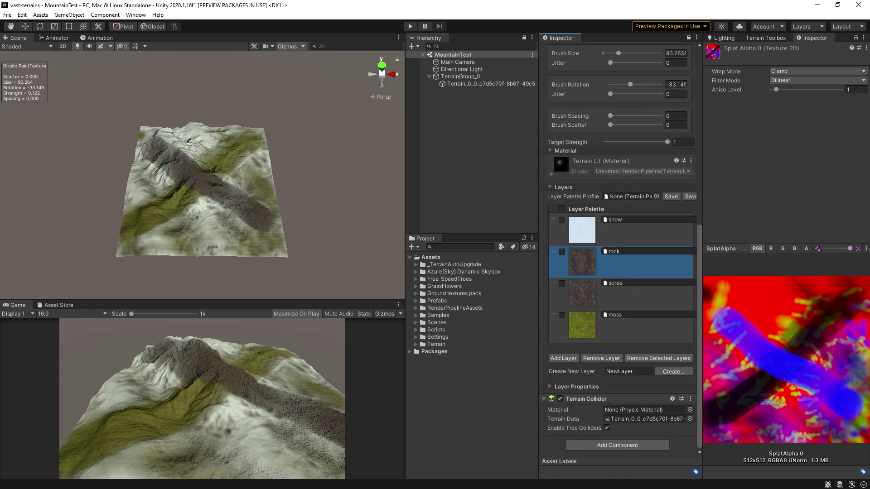
pyautogui.moveTo(201, 177); pyautogui.dragTo(207, 229)
pyautogui.click(582, 230)
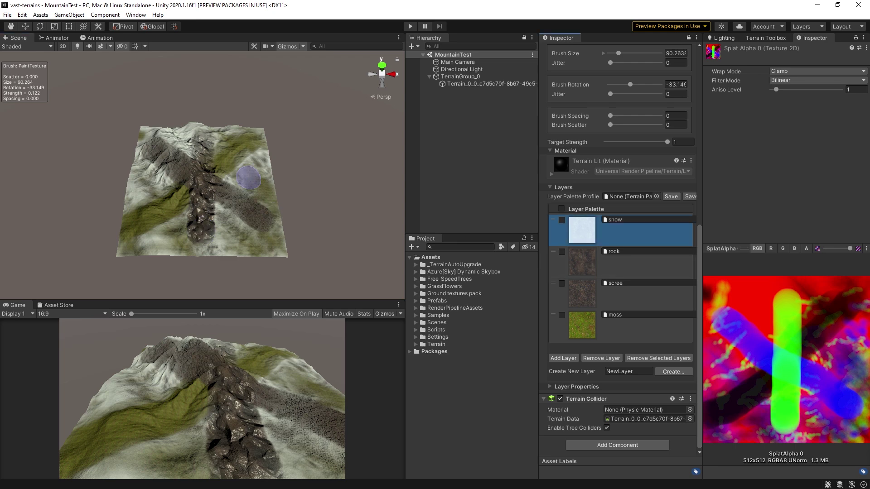
pyautogui.moveTo(254, 181); pyautogui.dragTo(138, 188)
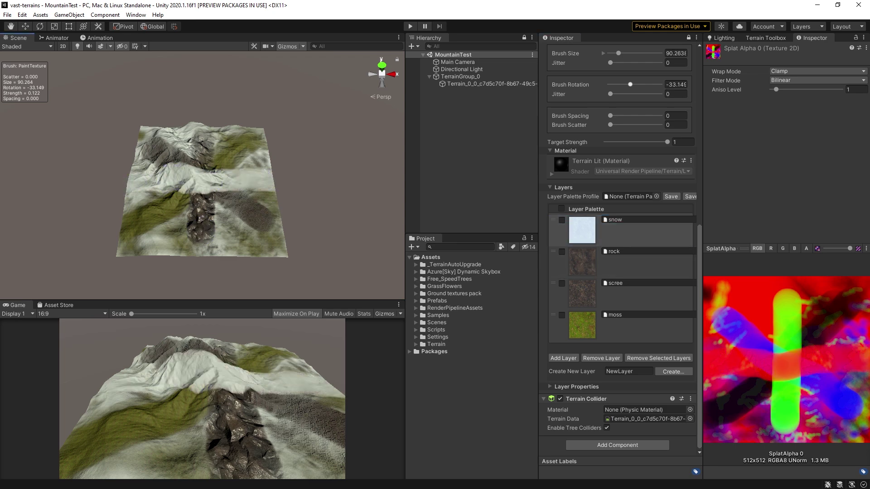
# - Undo the trial texture strokes, including the moss bands across the mountain
pyautogui.hotkey('ctrl', 'z')
pyautogui.hotkey('ctrl', 'z')
pyautogui.hotkey('ctrl', 'z')
pyautogui.hotkey('ctrl', 'z')
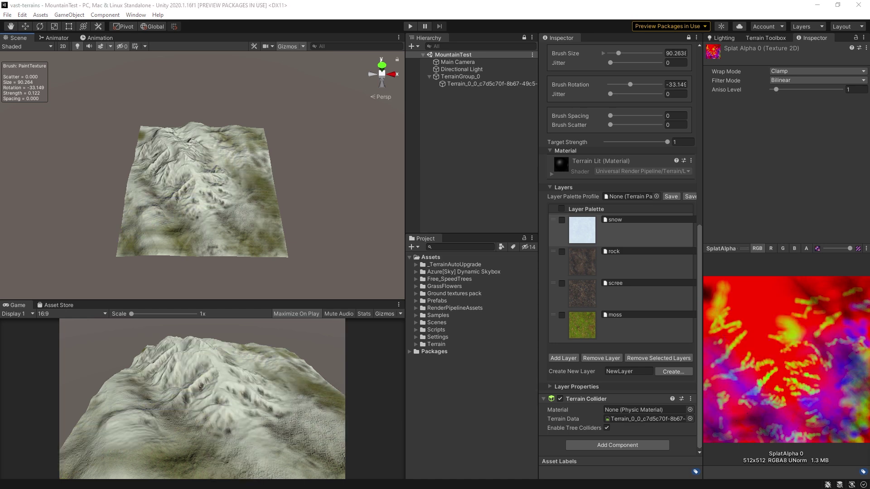
# - Save the snow, rock, scree and moss layer palette as a palette asset named BiomeSnow
pyautogui.click(636, 234)
pyautogui.click(636, 266)
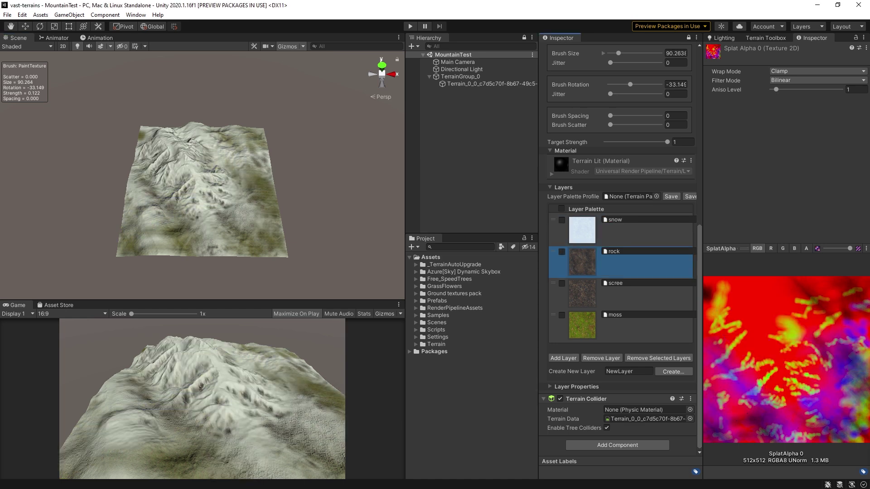
pyautogui.click(636, 296)
pyautogui.click(637, 327)
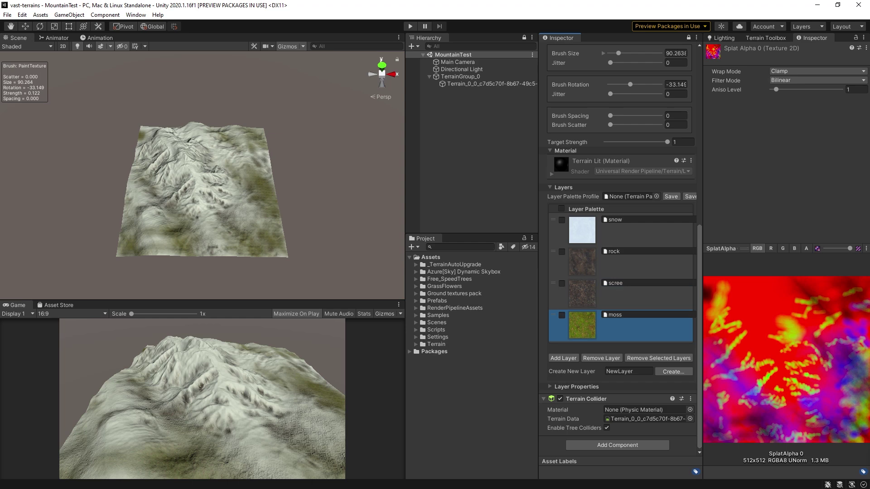
pyautogui.click(671, 196)
pyautogui.press('Return')
pyautogui.write('BiomeSnow')
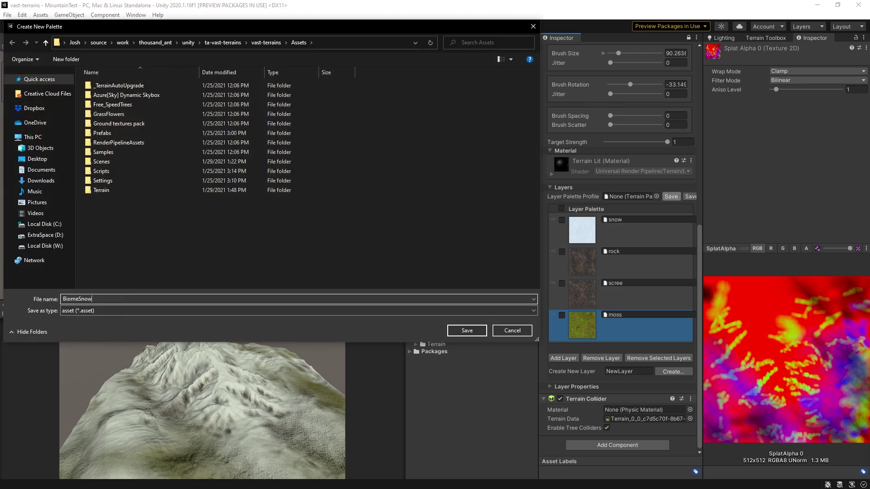
pyautogui.press('Return')
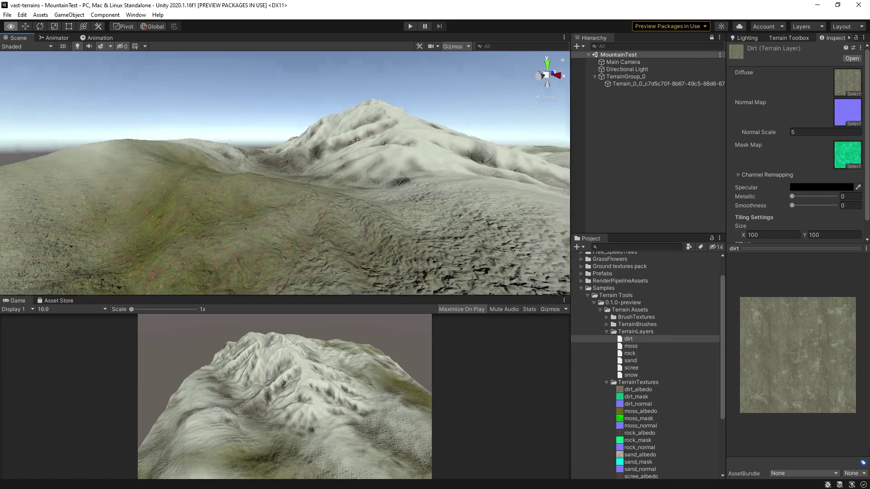
# - Set the moss terrain layer's tiling size to 30 by 30 and open the rock layer's tiling size for editing
pyautogui.moveTo(285, 173); pyautogui.dragTo(304, 184, button='right')
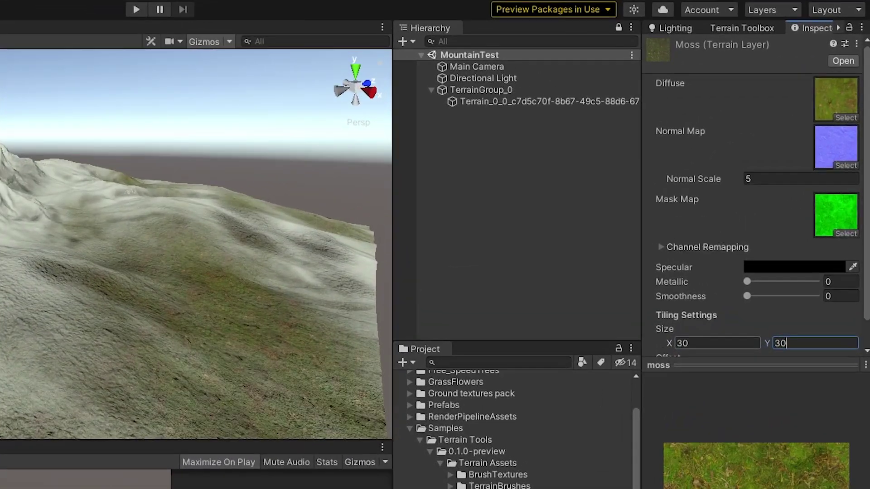
pyautogui.click(834, 235)
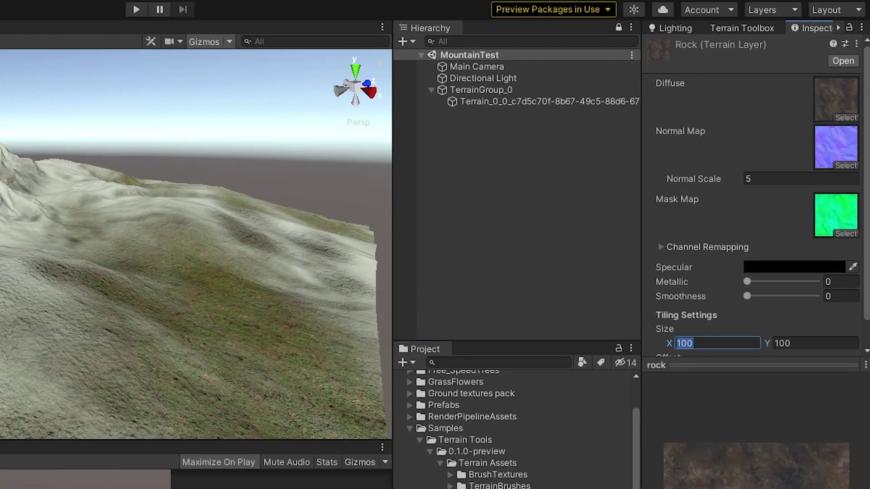
pyautogui.press('Tab')
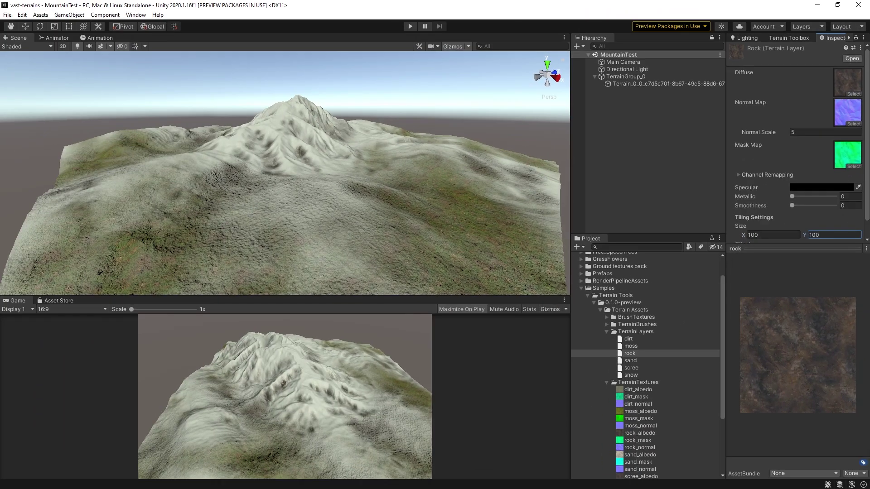
# - Try a tiling size of 100 by 100 on the scree terrain layer
pyautogui.click(631, 375)
pyautogui.click(628, 339)
pyautogui.click(631, 368)
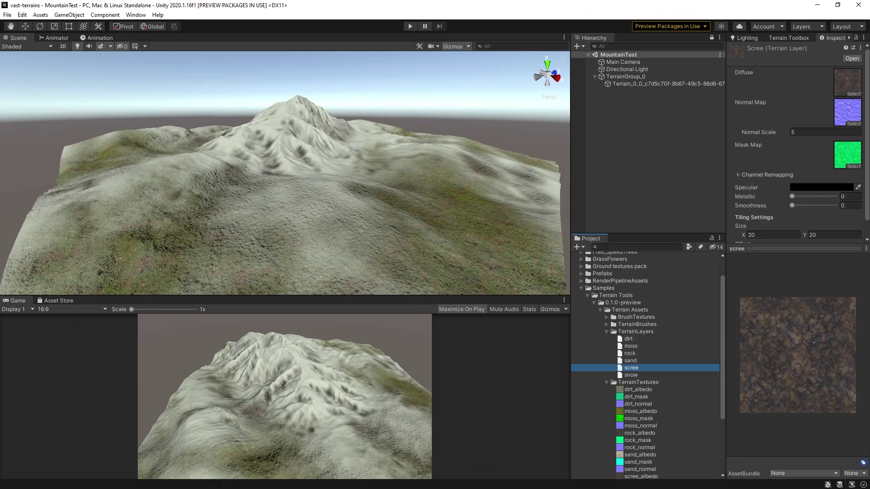
pyautogui.click(772, 235)
pyautogui.write('100')
pyautogui.press('Tab')
pyautogui.write('100')
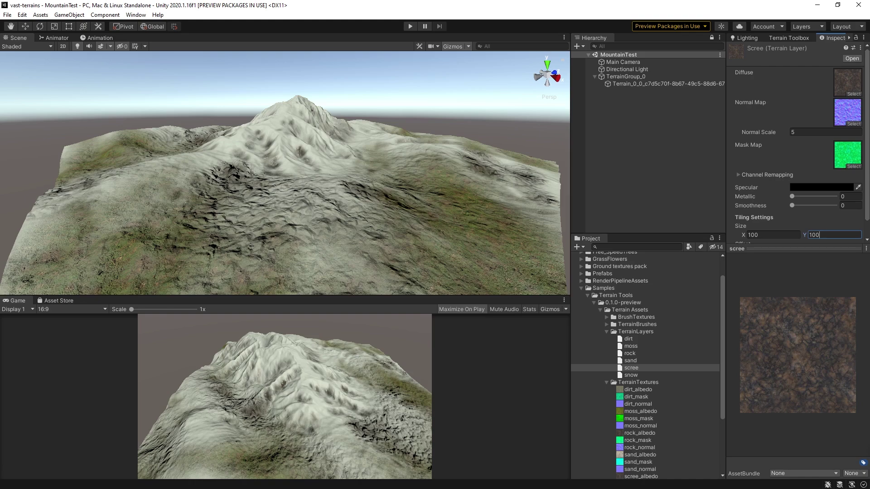
# - Return the scree terrain layer's tiling size to 20 by 20
pyautogui.hotkey('shift', 'Tab')
pyautogui.write('20')
pyautogui.press('Tab')
pyautogui.write('20')
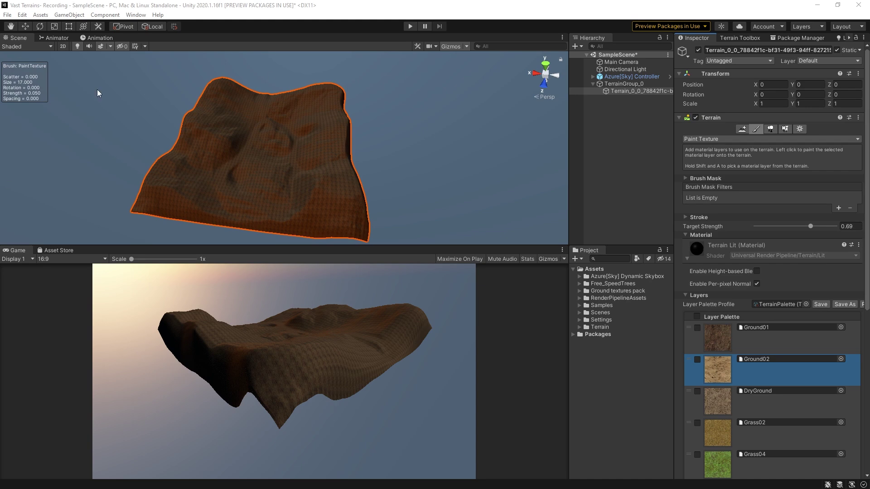
# - In the SampleScene project, enlarge the Scene view by shrinking the Game view beneath it
pyautogui.keyDown('alt'); pyautogui.moveTo(311, 138); pyautogui.dragTo(275, 107); pyautogui.keyUp('alt')
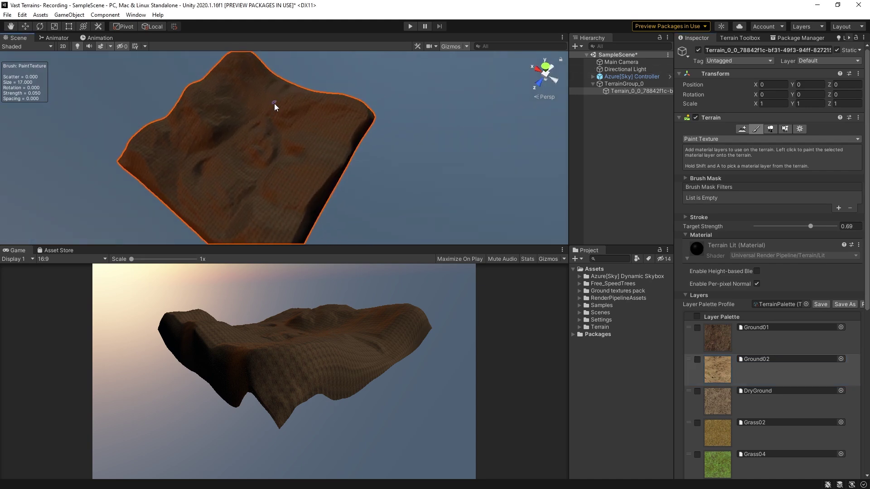
pyautogui.scroll(8, 275, 106)
pyautogui.moveTo(275, 105); pyautogui.dragTo(403, 114, button='middle')
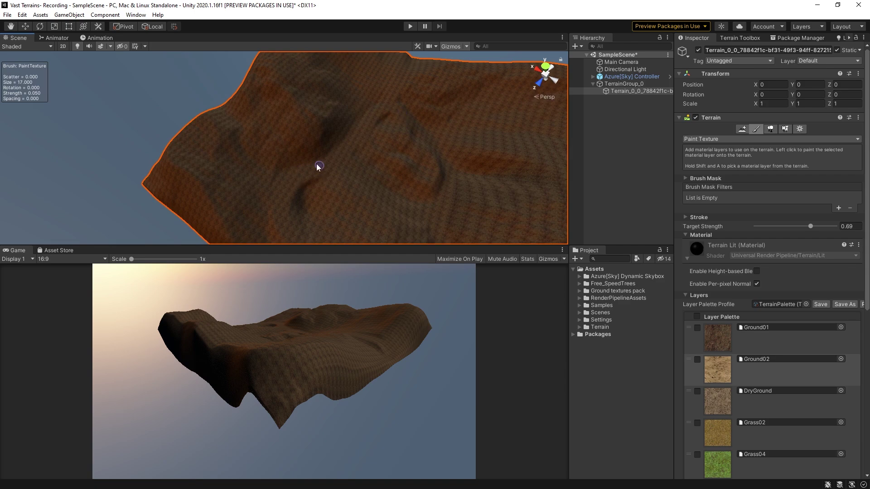
pyautogui.moveTo(345, 245); pyautogui.dragTo(358, 390)
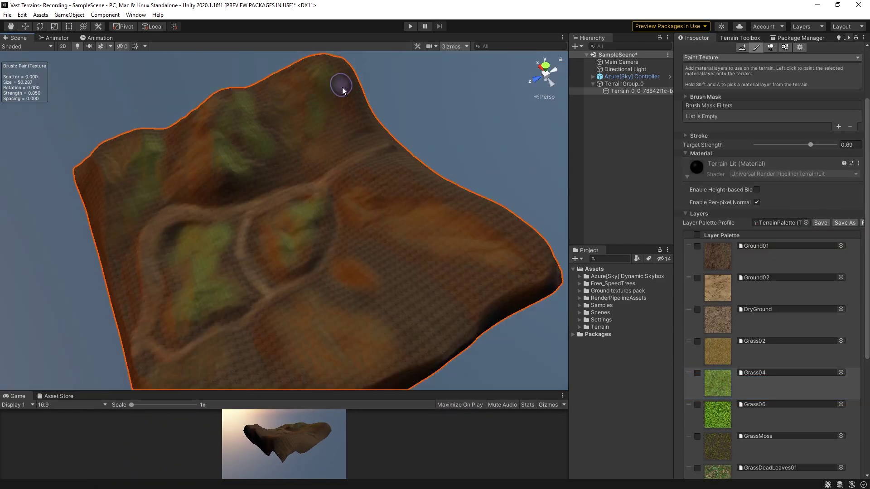
# - Paint the Grass04 layer over the hilltop and the slopes around the paths
pyautogui.moveTo(342, 90); pyautogui.dragTo(379, 179)
pyautogui.moveTo(379, 179)
pyautogui.keyDown('alt'); pyautogui.mouseDown()
pyautogui.moveTo(382, 251)
pyautogui.moveTo(325, 122)
pyautogui.mouseUp(); pyautogui.keyUp('alt')
pyautogui.keyDown('alt'); pyautogui.moveTo(235, 120); pyautogui.dragTo(265, 189); pyautogui.keyUp('alt')
pyautogui.moveTo(242, 225); pyautogui.dragTo(317, 235)
pyautogui.keyDown('alt'); pyautogui.moveTo(388, 165); pyautogui.dragTo(286, 225); pyautogui.keyUp('alt')
# - Paint Ground02 along the winding paths and ground rocks on the steep banks beside them
pyautogui.click(717, 288)
pyautogui.press('s')
pyautogui.scroll(3, 305, 165)
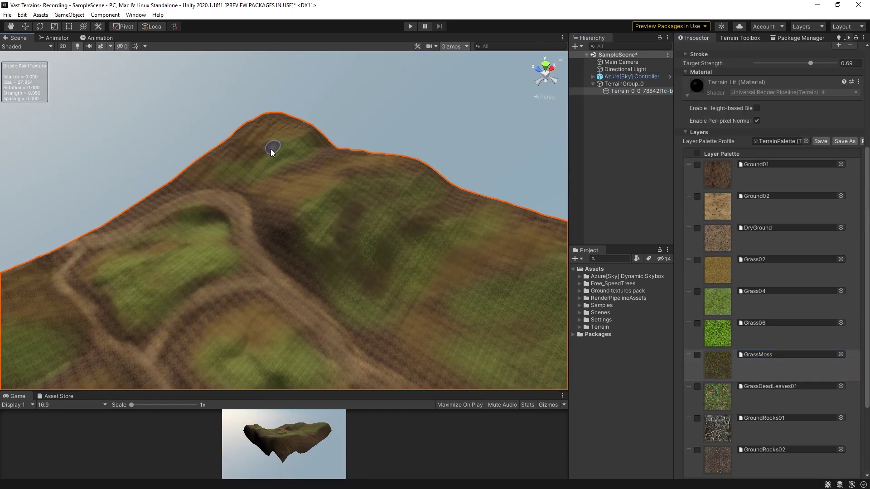
pyautogui.moveTo(272, 148)
pyautogui.keyDown('alt'); pyautogui.mouseDown()
pyautogui.moveTo(476, 177)
pyautogui.moveTo(351, 180)
pyautogui.moveTo(240, 322)
pyautogui.mouseUp(); pyautogui.keyUp('alt')
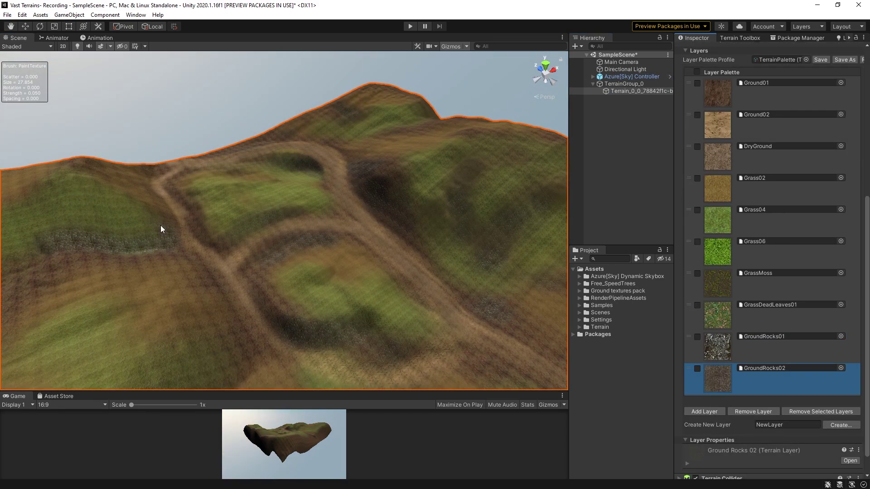
pyautogui.keyDown('alt'); pyautogui.moveTo(163, 227); pyautogui.dragTo(324, 230); pyautogui.keyUp('alt')
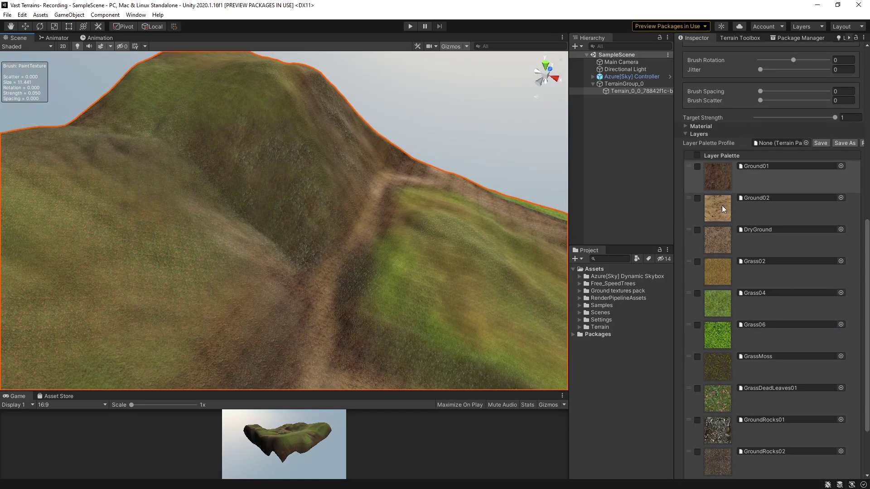
# - Set the GroundRocks01 layer's normal scale to 3 and paint GrassDeadLeaves01 onto the rocky hillside
pyautogui.click(717, 177)
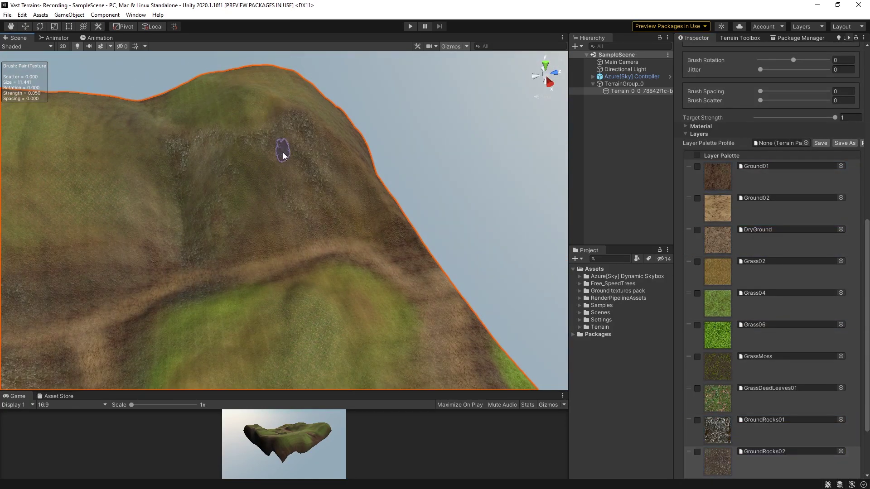
pyautogui.click(579, 291)
pyautogui.scroll(-3, 716, 356)
pyautogui.scroll(-5, 734, 349)
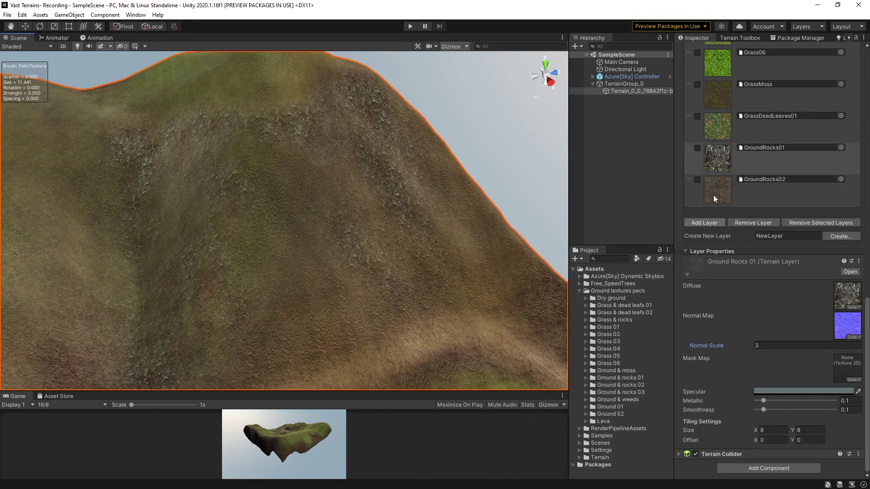
pyautogui.click(717, 126)
pyautogui.click(242, 178)
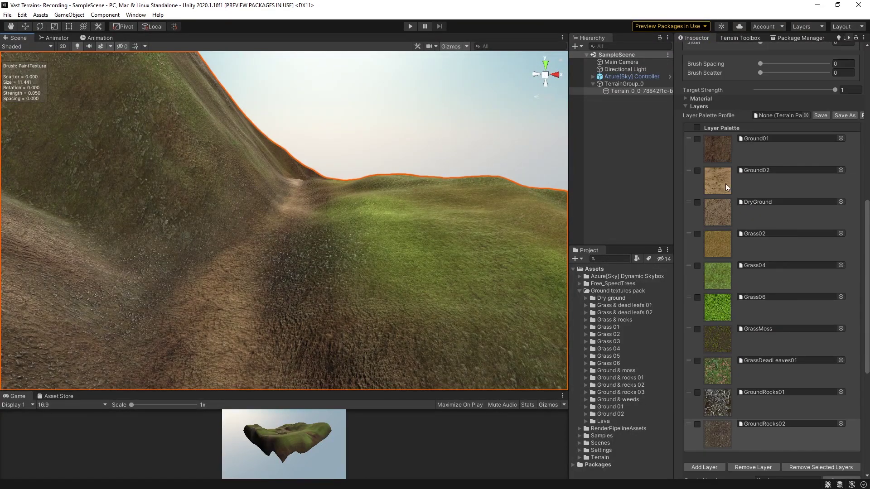
# - Paint the DryGround layer along the path at the foot of the hill
pyautogui.click(723, 210)
pyautogui.moveTo(260, 238)
pyautogui.mouseDown()
pyautogui.moveTo(232, 321)
pyautogui.moveTo(297, 195)
pyautogui.mouseUp()
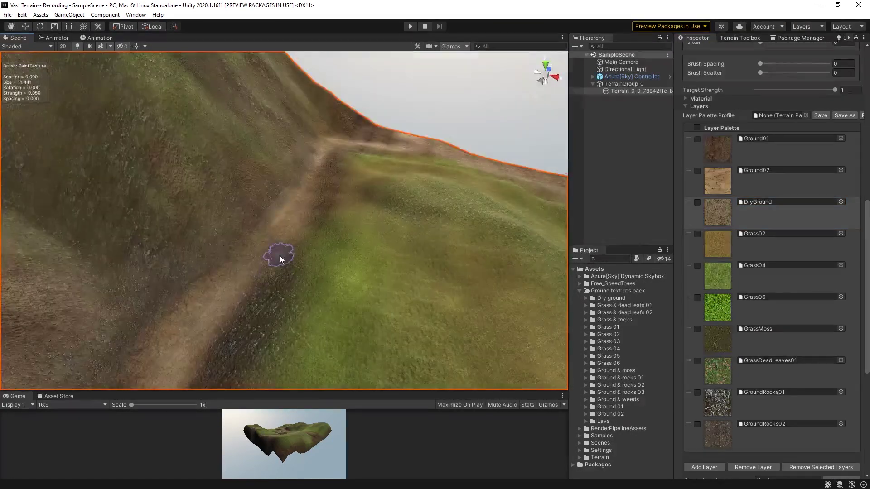
pyautogui.moveTo(280, 258); pyautogui.dragTo(312, 185)
pyautogui.moveTo(475, 197); pyautogui.dragTo(353, 193)
# - Paint GroundRocks02 along the path's edges and GrassMoss over the adjoining grassy bank
pyautogui.click(724, 433)
pyautogui.moveTo(335, 231)
pyautogui.mouseDown()
pyautogui.moveTo(388, 211)
pyautogui.moveTo(378, 206)
pyautogui.moveTo(254, 258)
pyautogui.moveTo(298, 288)
pyautogui.mouseUp()
pyautogui.click(724, 340)
pyautogui.moveTo(371, 250); pyautogui.dragTo(338, 171)
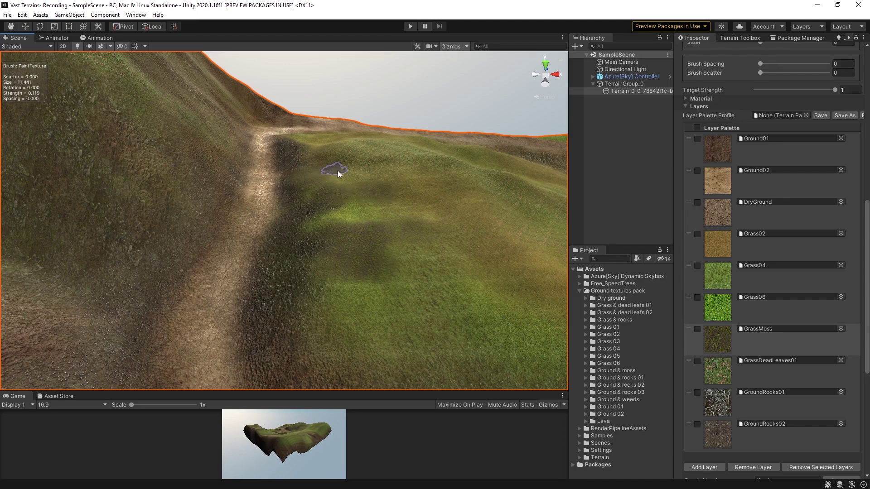
pyautogui.click(723, 434)
pyautogui.moveTo(284, 258); pyautogui.dragTo(408, 242)
# - Paint Ground02 along the path and blend DryGround in around the path junction
pyautogui.click(721, 181)
pyautogui.moveTo(330, 276)
pyautogui.mouseDown()
pyautogui.moveTo(460, 237)
pyautogui.moveTo(535, 226)
pyautogui.mouseUp()
pyautogui.click(719, 213)
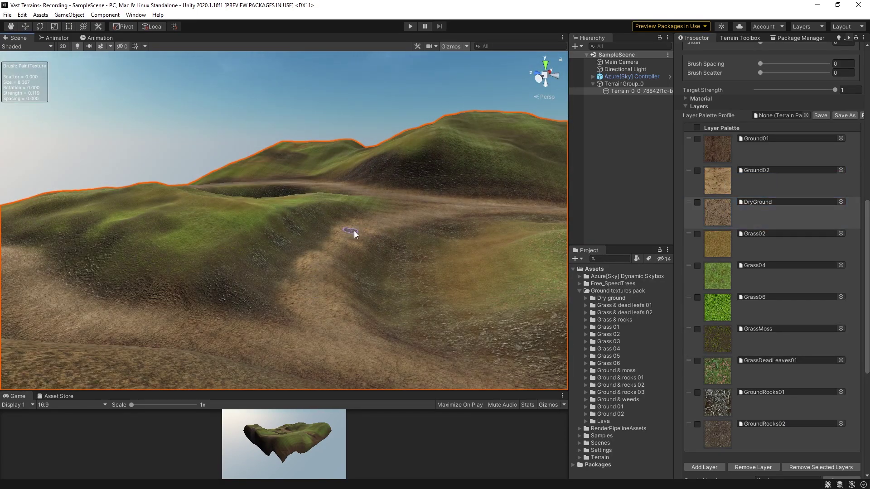
pyautogui.moveTo(354, 233)
pyautogui.keyDown('alt'); pyautogui.mouseDown()
pyautogui.moveTo(509, 225)
pyautogui.moveTo(405, 216)
pyautogui.moveTo(394, 190)
pyautogui.moveTo(429, 185)
pyautogui.moveTo(355, 216)
pyautogui.moveTo(368, 229)
pyautogui.moveTo(363, 222)
pyautogui.mouseUp(); pyautogui.keyUp('alt')
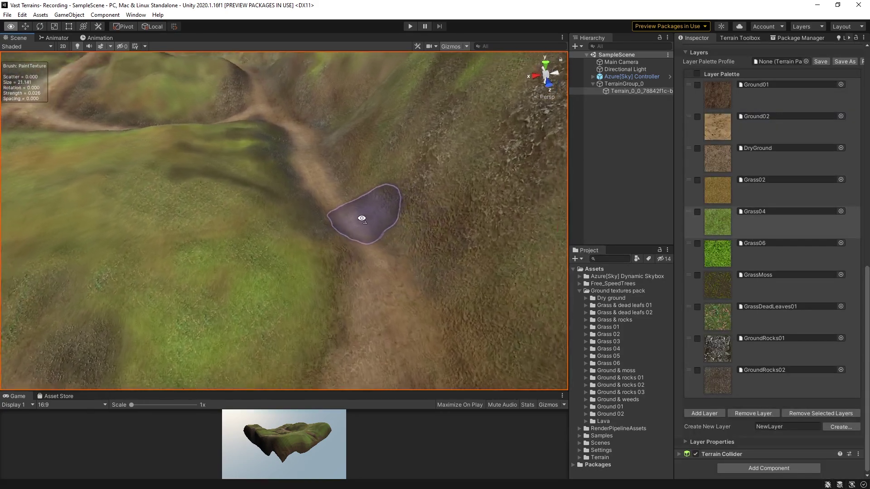
# - Survey the painted paths and slopes up close and the whole terrain from a distance
pyautogui.moveTo(361, 218); pyautogui.dragTo(623, 131, button='right')
pyautogui.moveTo(390, 157); pyautogui.dragTo(564, 165, button='right')
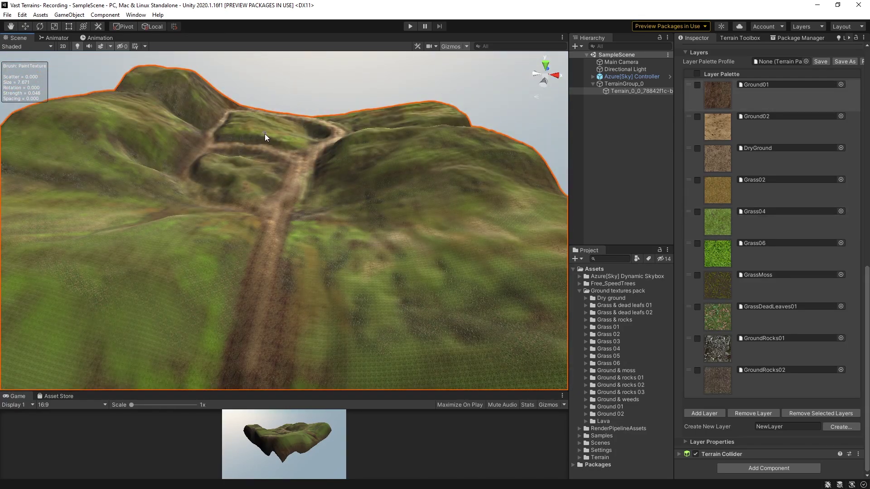
pyautogui.scroll(-3, 264, 134)
pyautogui.moveTo(192, 194); pyautogui.dragTo(220, 183, button='middle')
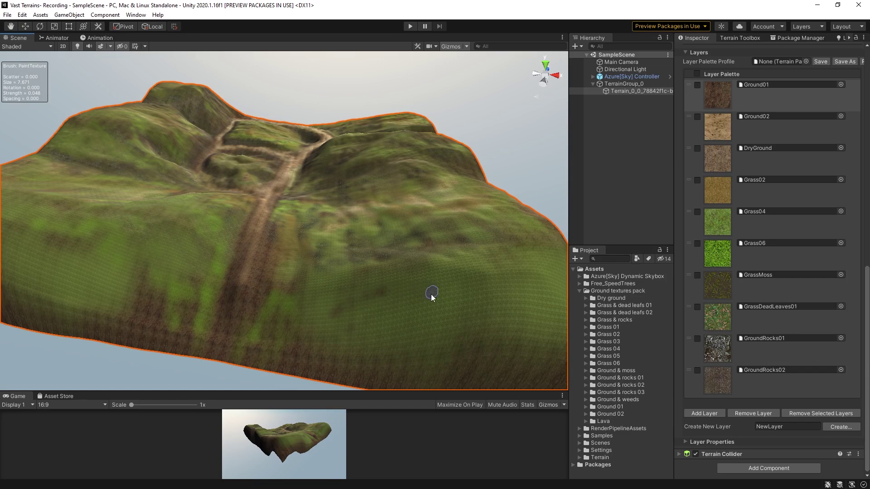
pyautogui.press('s')
pyautogui.press('a')
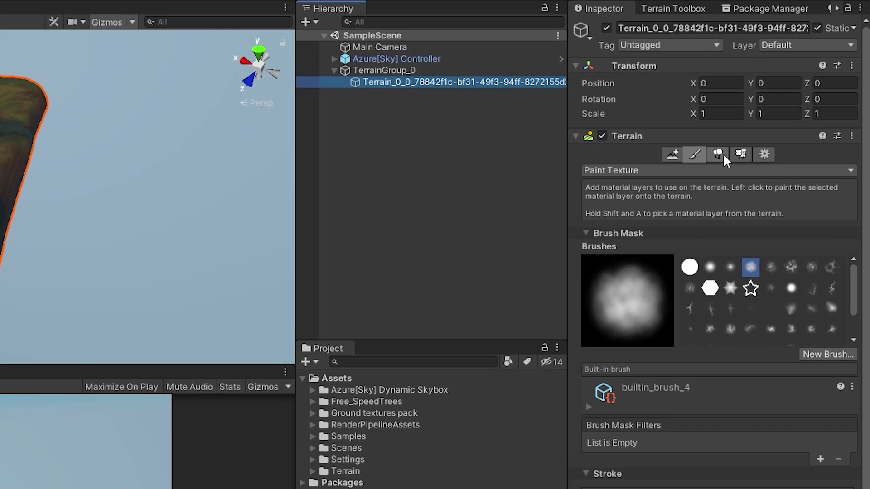
# - Switch the terrain to Paint Trees and add the Broadleaf_Desktop prefab as a tree type
pyautogui.click(718, 155)
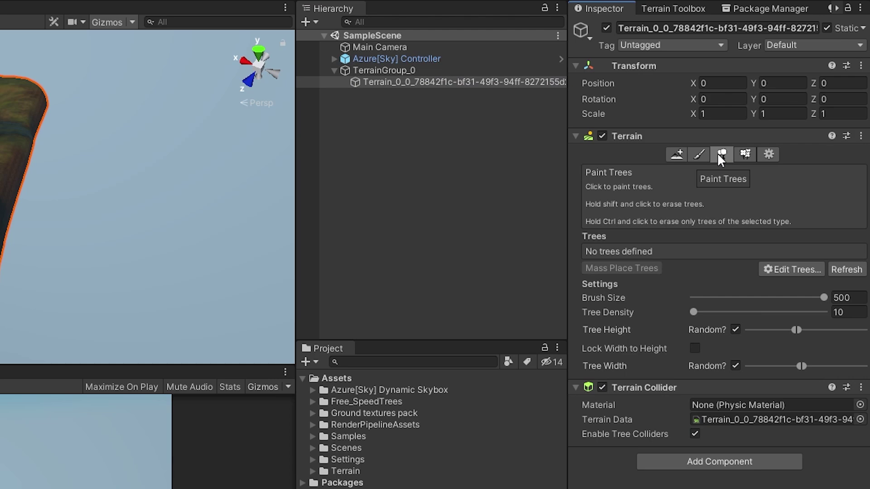
pyautogui.click(806, 270)
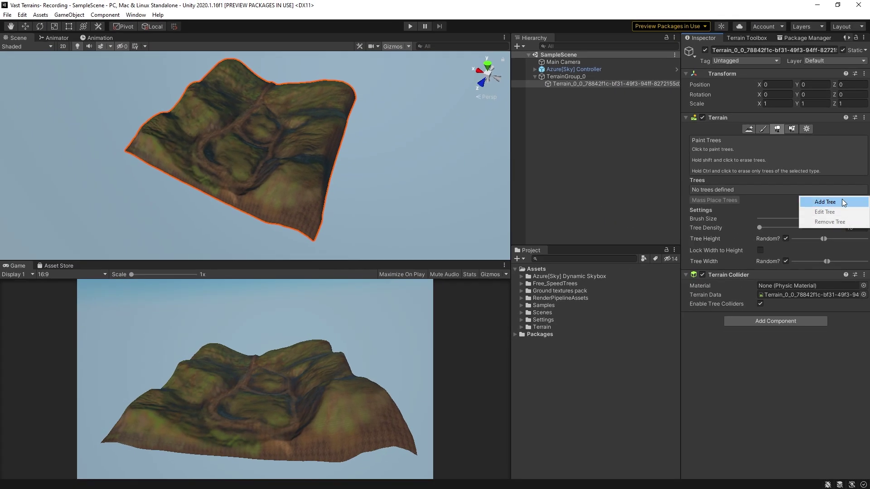
pyautogui.click(801, 271)
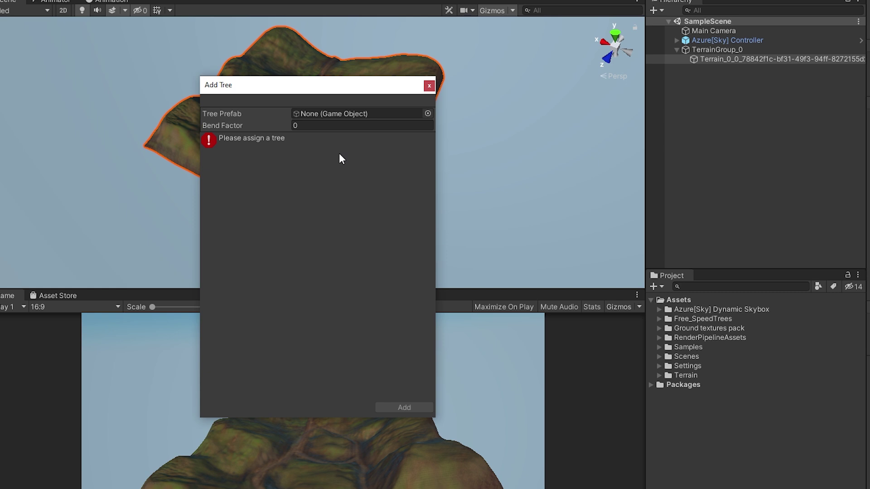
pyautogui.click(427, 114)
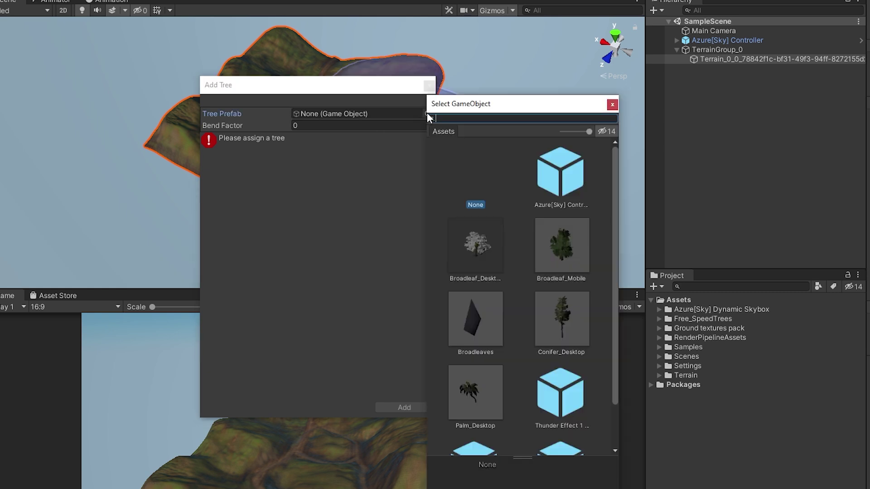
pyautogui.click(475, 245)
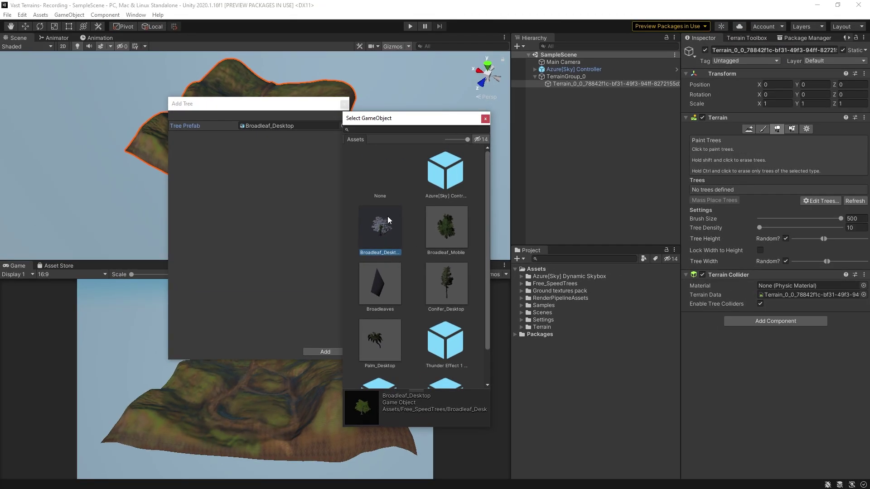
pyautogui.doubleClick(388, 220)
pyautogui.click(326, 351)
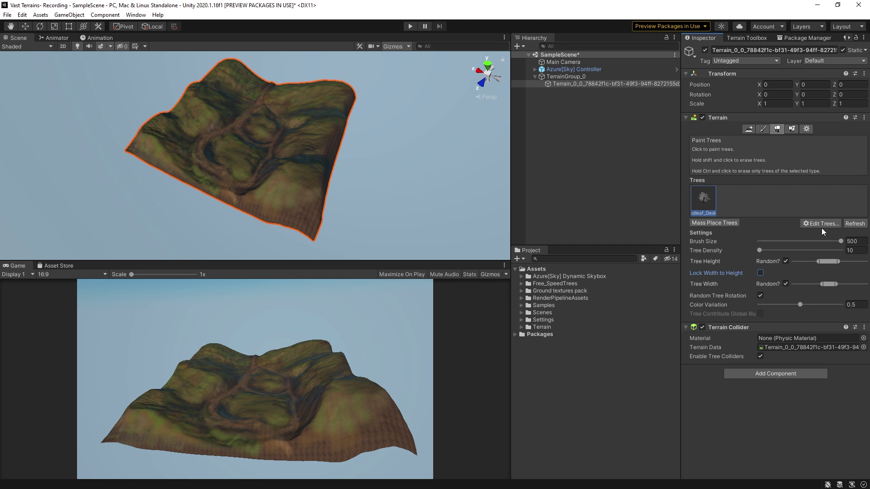
# - Mass-place 1500 Broadleaf_Desktop trees on the terrain, keeping existing trees
pyautogui.click(726, 224)
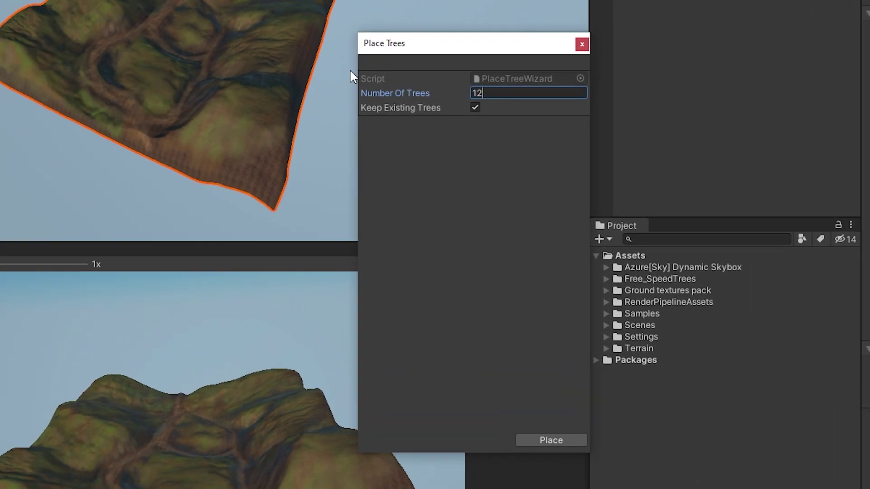
pyautogui.write('1200')
pyautogui.press('Return')
pyautogui.write('1500')
pyautogui.click(567, 436)
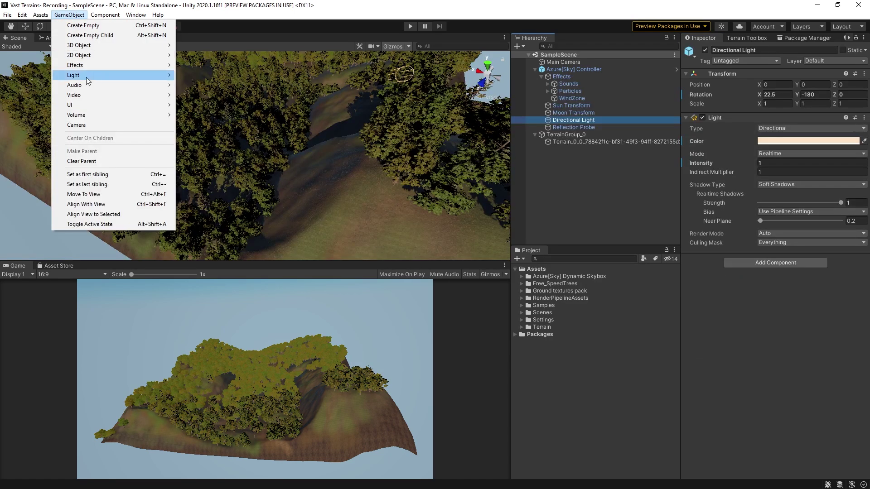
# - Create a directional light and parent it to the Directional Light of the Azure[Sky] Controller
pyautogui.moveTo(99, 77)
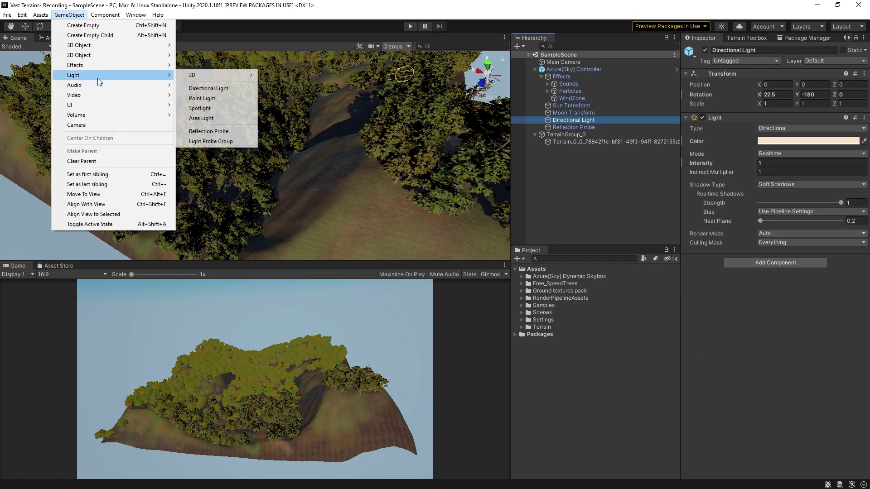
pyautogui.click(199, 88)
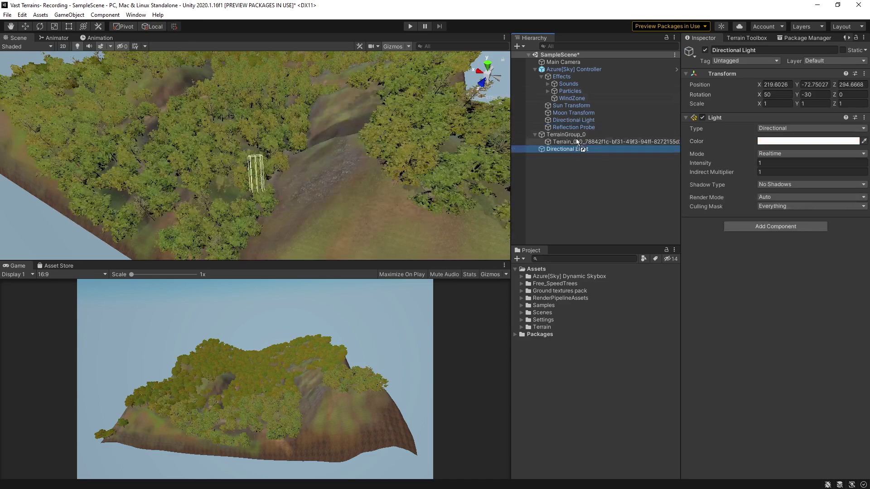
pyautogui.moveTo(577, 141); pyautogui.dragTo(581, 121)
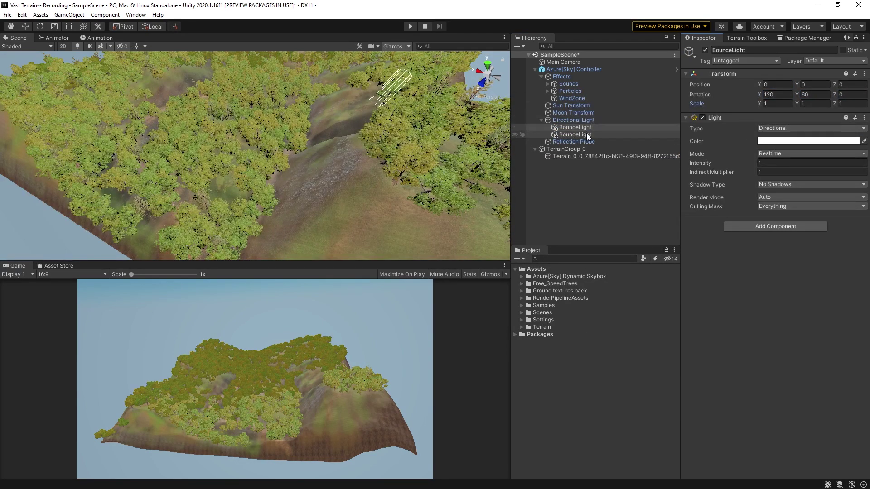
# - Set the second BounceLight's rotation to X -120 and Y -60, leaving the lights deselected
pyautogui.click(587, 136)
pyautogui.click(773, 94)
pyautogui.write('-120')
pyautogui.press('Tab')
pyautogui.write('-60')
pyautogui.press('Tab')
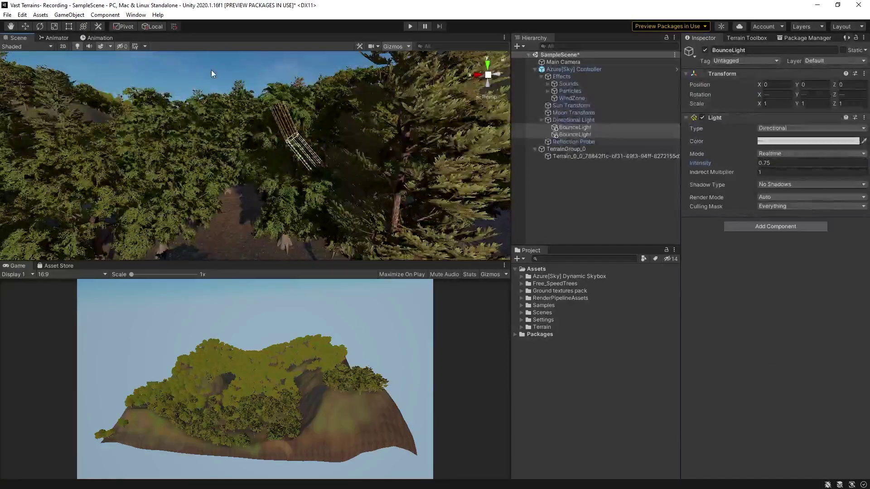
pyautogui.click(213, 75)
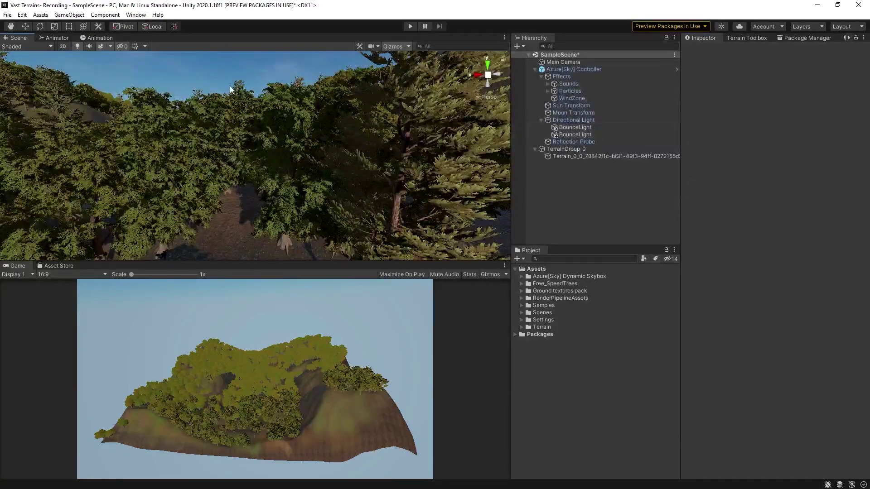
pyautogui.moveTo(233, 89)
pyautogui.mouseDown(button='right')
pyautogui.moveTo(191, 106)
pyautogui.moveTo(338, 134)
pyautogui.moveTo(290, 134)
pyautogui.moveTo(326, 128)
pyautogui.moveTo(301, 115)
pyautogui.moveTo(307, 104)
pyautogui.moveTo(302, 128)
pyautogui.moveTo(352, 132)
pyautogui.moveTo(316, 110)
pyautogui.mouseUp(button='right')
pyautogui.scroll(2, 292, 134)
pyautogui.scroll(2, 305, 116)
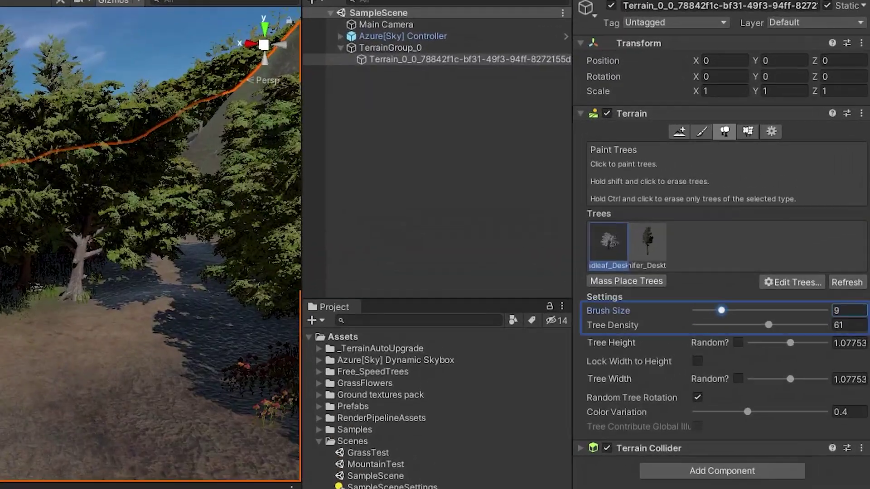
# - Adjust the tree brush size and erase the trees covering the bare ground of the path
pyautogui.moveTo(721, 311)
pyautogui.mouseDown()
pyautogui.moveTo(733, 310)
pyautogui.moveTo(716, 325)
pyautogui.mouseUp()
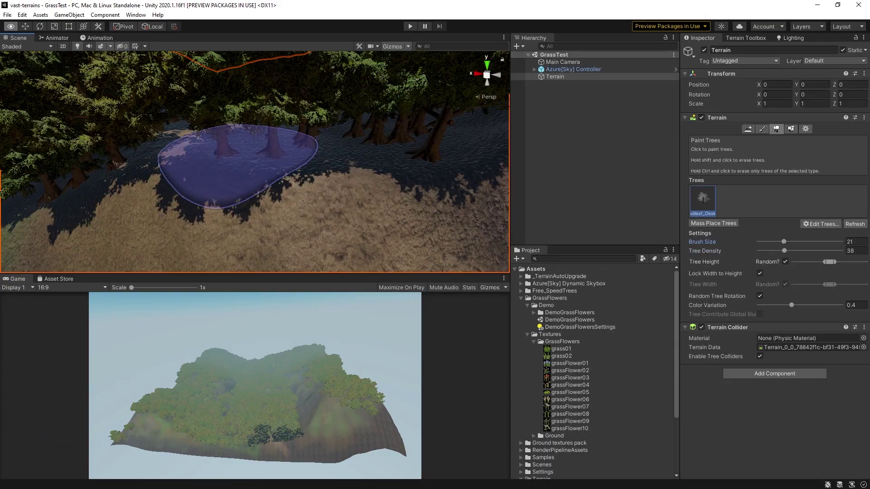
pyautogui.keyDown('shift'); pyautogui.click(240, 169); pyautogui.keyUp('shift')
pyautogui.keyDown('shift'); pyautogui.click(273, 135); pyautogui.keyUp('shift')
pyautogui.keyDown('shift'); pyautogui.click(365, 155); pyautogui.keyUp('shift')
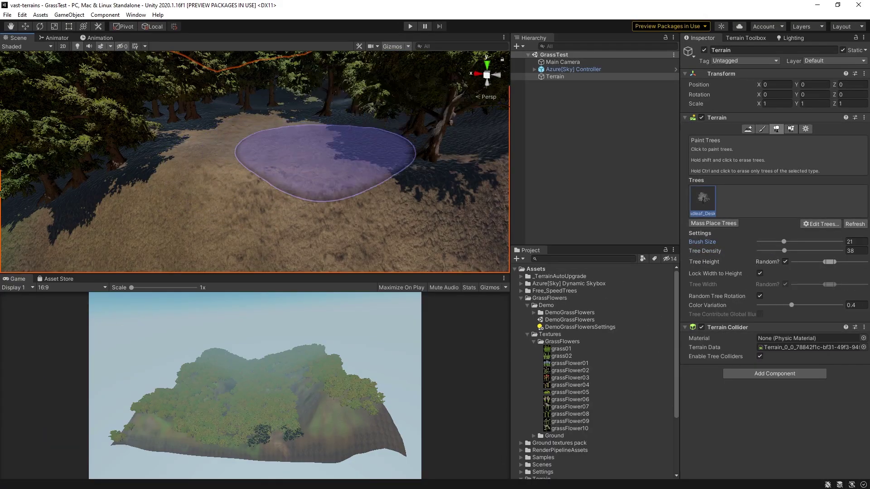
pyautogui.keyDown('shift'); pyautogui.click(385, 167); pyautogui.keyUp('shift')
# - Reduce the tree brush size to 13 and erase the trees further along the path
pyautogui.moveTo(326, 154)
pyautogui.mouseDown(button='right')
pyautogui.moveTo(311, 139)
pyautogui.moveTo(293, 173)
pyautogui.mouseUp(button='right')
pyautogui.press('[')
pyautogui.press('[')
pyautogui.press('[')
pyautogui.press('[')
pyautogui.press('[')
pyautogui.press('[')
pyautogui.press('[')
pyautogui.press('[')
pyautogui.moveTo(292, 173)
pyautogui.keyDown('shift'); pyautogui.mouseDown()
pyautogui.moveTo(312, 136)
pyautogui.moveTo(257, 113)
pyautogui.mouseUp(); pyautogui.keyUp('shift')
pyautogui.moveTo(257, 113)
pyautogui.keyDown('alt'); pyautogui.mouseDown(button='right')
pyautogui.moveTo(285, 129)
pyautogui.moveTo(290, 199)
pyautogui.mouseUp(button='right'); pyautogui.keyUp('alt')
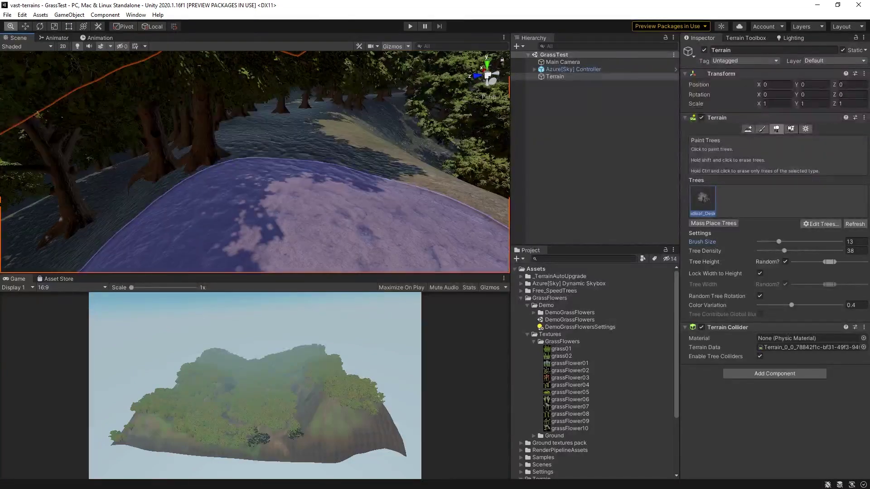
pyautogui.keyDown('shift'); pyautogui.moveTo(290, 199); pyautogui.dragTo(299, 102); pyautogui.keyUp('shift')
# - Paint Broadleaf_Desktop trees on the bare slopes beside the path
pyautogui.moveTo(306, 100); pyautogui.dragTo(263, 197, button='right')
pyautogui.moveTo(268, 199)
pyautogui.mouseDown()
pyautogui.moveTo(353, 164)
pyautogui.moveTo(387, 137)
pyautogui.mouseUp()
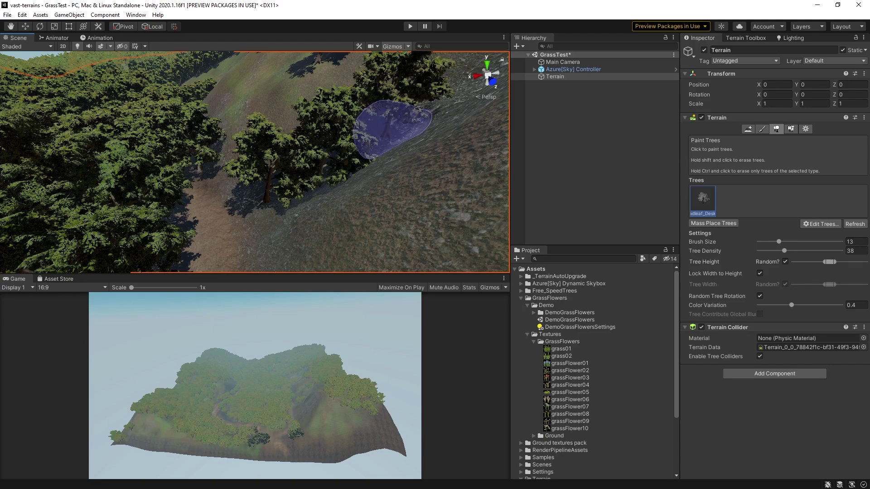
pyautogui.moveTo(356, 149); pyautogui.dragTo(354, 130, button='right')
pyautogui.moveTo(292, 93); pyautogui.dragTo(381, 88, button='right')
pyautogui.moveTo(381, 88)
pyautogui.mouseDown()
pyautogui.moveTo(417, 78)
pyautogui.moveTo(430, 86)
pyautogui.mouseUp()
pyautogui.moveTo(430, 86)
pyautogui.mouseDown(button='right')
pyautogui.moveTo(390, 122)
pyautogui.moveTo(239, 196)
pyautogui.mouseUp(button='right')
# - Add the Conifer_Desktop prefab as a second tree type
pyautogui.click(821, 224)
pyautogui.click(824, 225)
pyautogui.click(555, 141)
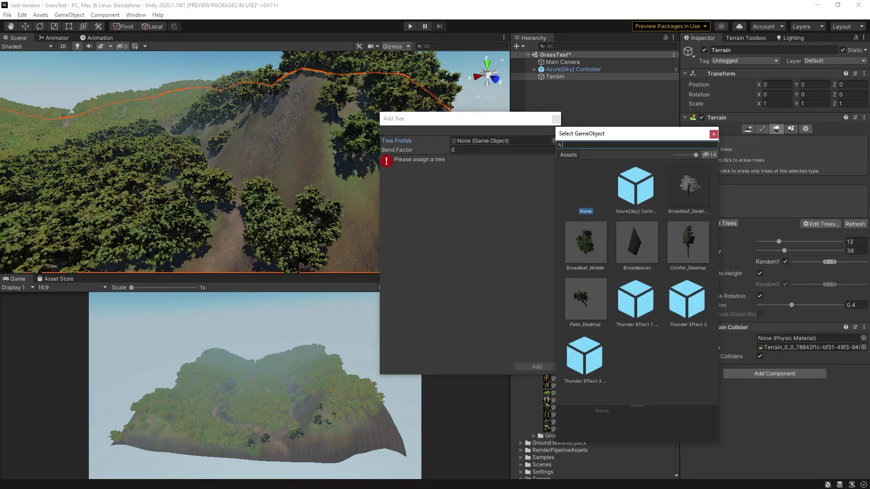
pyautogui.doubleClick(637, 244)
pyautogui.click(537, 366)
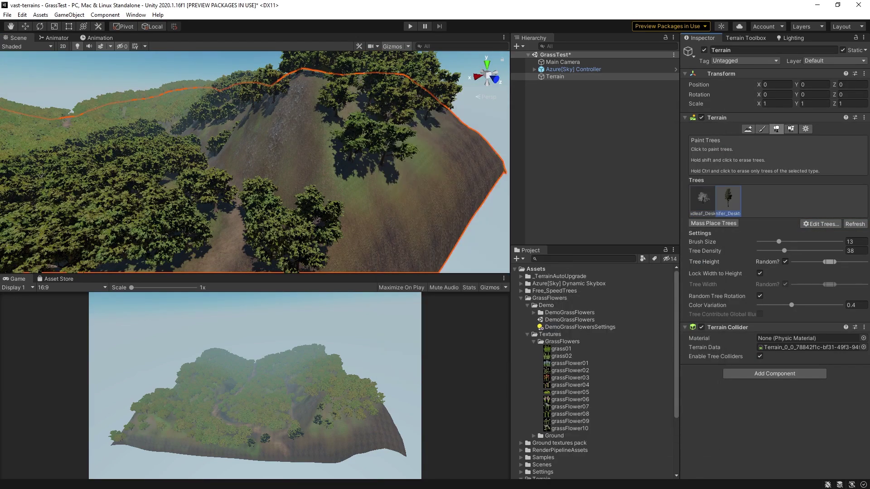
# - Mass-place 250 more trees with Conifer_Desktop included, keeping the existing trees
pyautogui.click(713, 223)
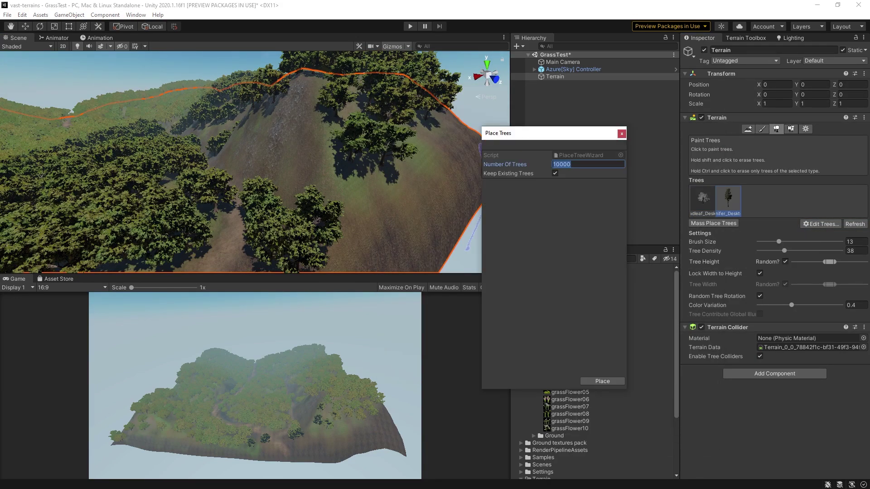
pyautogui.write('250')
pyautogui.press('Return')
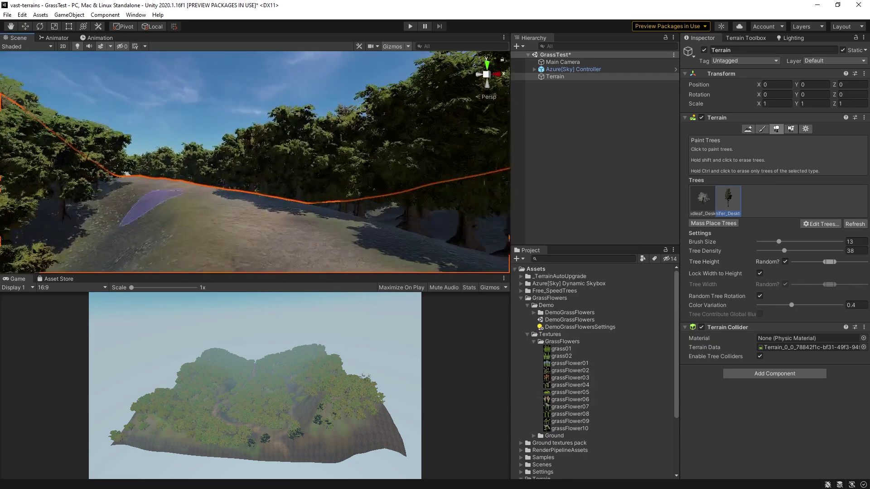
# - Touch up the tree cover along the ridge path, erasing stray trees that block it
pyautogui.moveTo(171, 219); pyautogui.dragTo(116, 244)
pyautogui.moveTo(116, 244)
pyautogui.mouseDown(button='right')
pyautogui.moveTo(28, 265)
pyautogui.moveTo(312, 190)
pyautogui.moveTo(294, 158)
pyautogui.moveTo(355, 151)
pyautogui.moveTo(379, 207)
pyautogui.mouseUp(button='right')
pyautogui.keyDown('shift'); pyautogui.click(317, 193); pyautogui.keyUp('shift')
pyautogui.press('w')
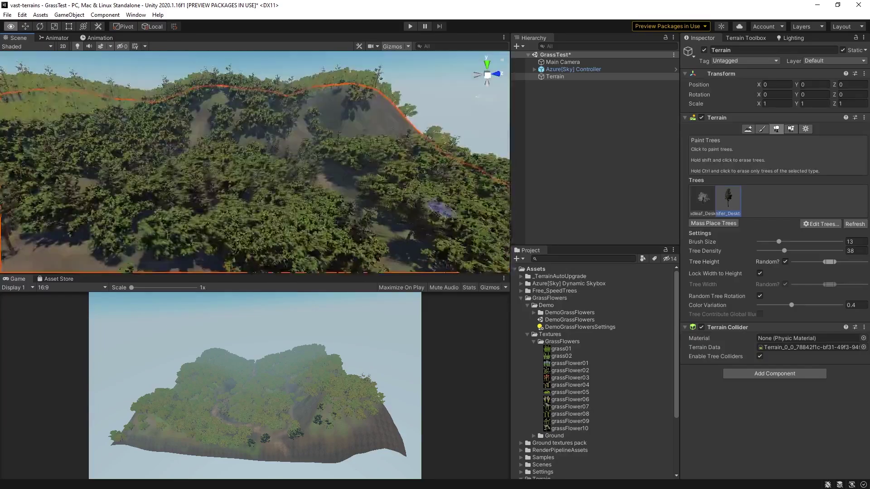
pyautogui.press('w')
pyautogui.moveTo(442, 207); pyautogui.dragTo(343, 176, button='right')
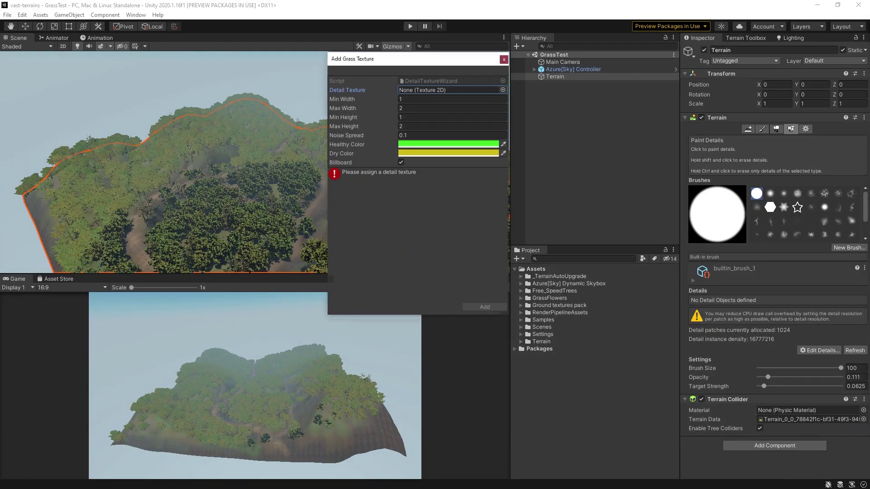
# - Start a new grass texture for the terrain details with grass01 as its detail texture
pyautogui.click(504, 60)
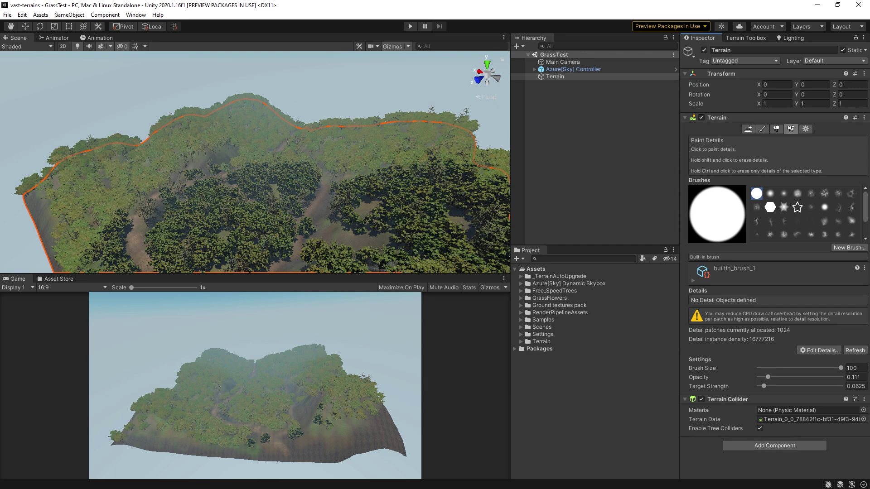
pyautogui.click(819, 350)
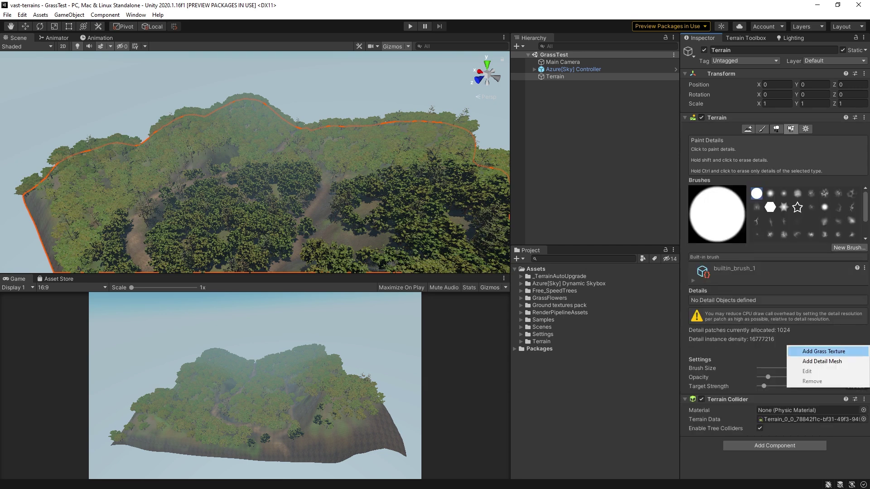
pyautogui.click(822, 352)
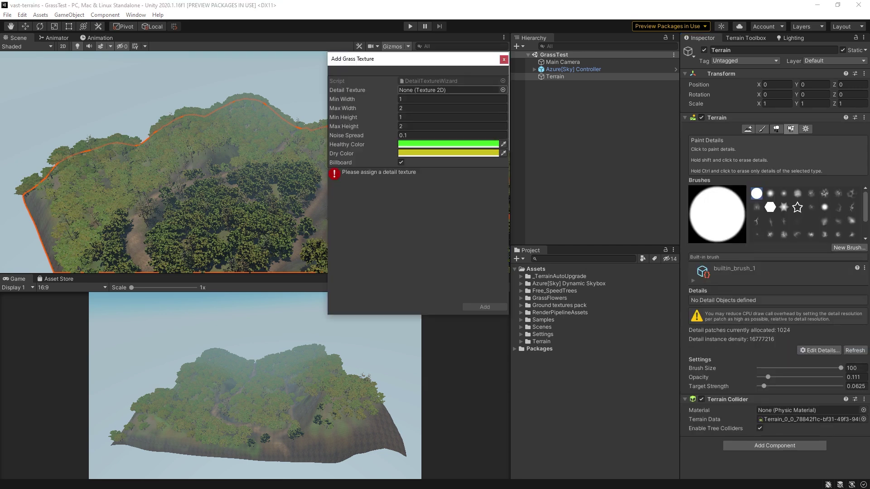
pyautogui.click(503, 89)
pyautogui.write('grass')
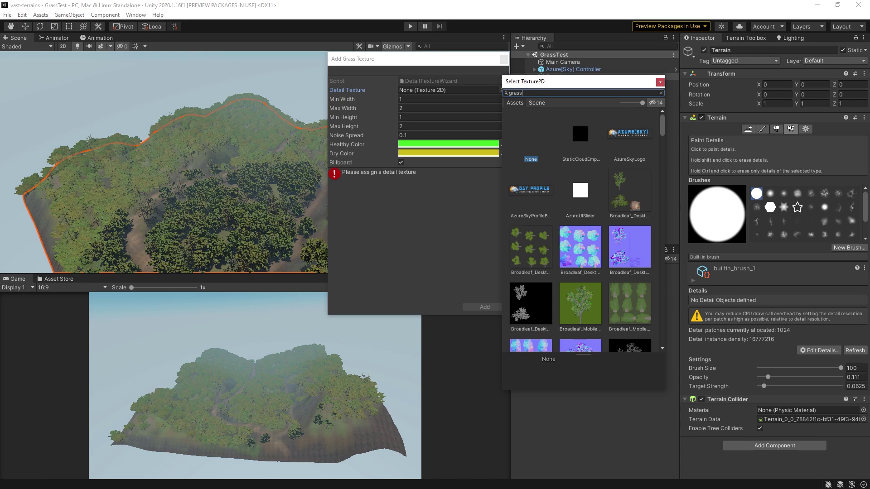
pyautogui.doubleClick(580, 133)
# - Set the grass width to 0.85–1.5, its height to 1.25–1.65 and the noise spread to 0.2
pyautogui.press('Tab')
pyautogui.write('0.85')
pyautogui.press('Tab')
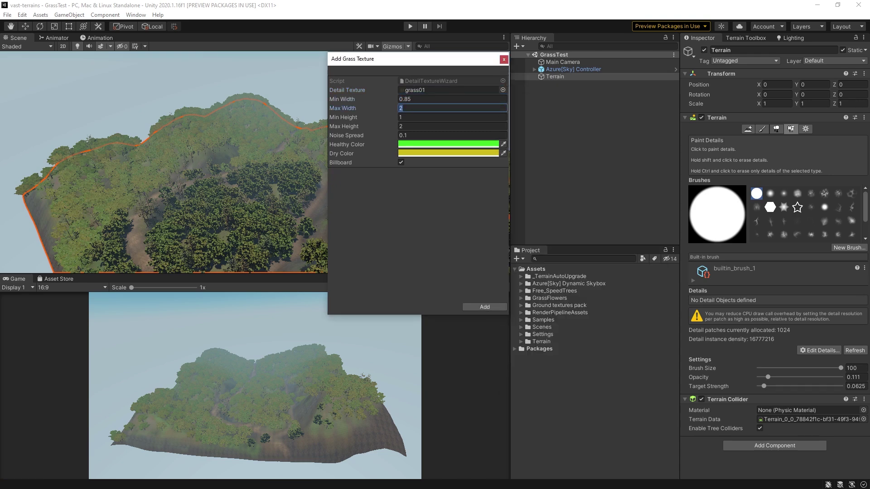
pyautogui.write('1.5')
pyautogui.press('Tab')
pyautogui.write('1.25')
pyautogui.press('Tab')
pyautogui.write('1.65')
pyautogui.press('Tab')
pyautogui.write('0.2')
# - Give the grass a very pale healthy color and add grass01 to the terrain's details
pyautogui.press('Tab')
pyautogui.press('Tab')
pyautogui.press('Return')
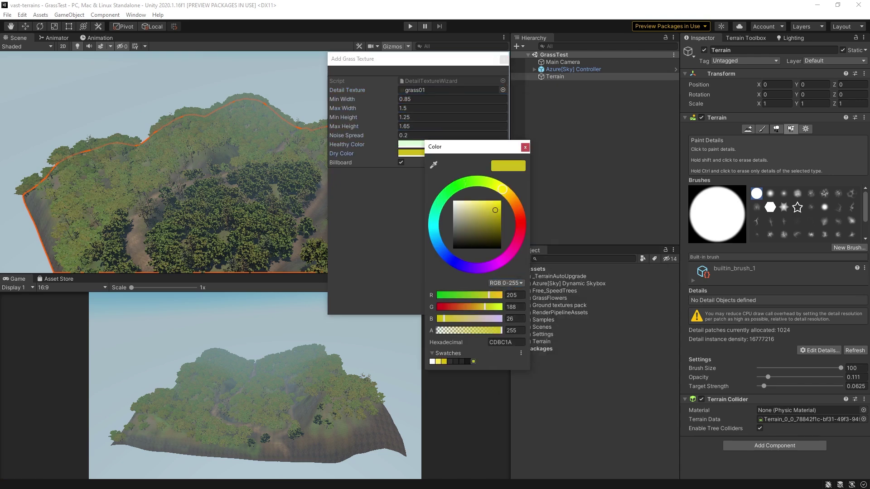
pyautogui.click(524, 147)
pyautogui.click(484, 305)
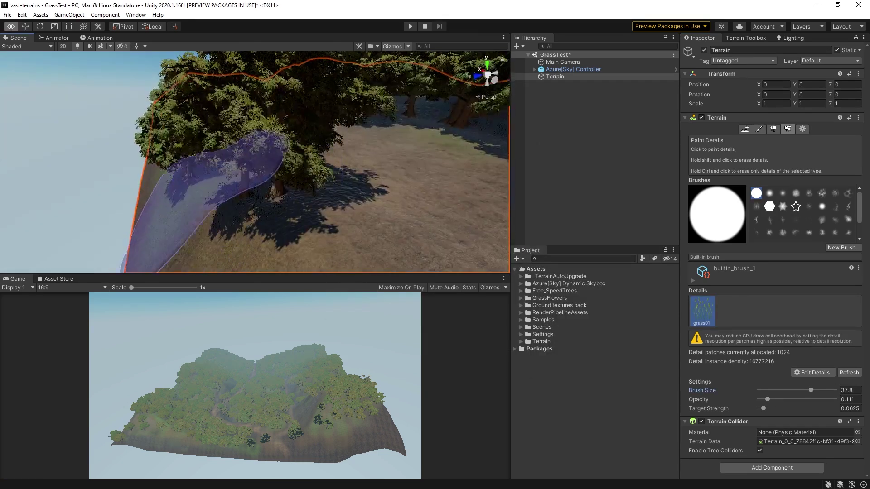
pyautogui.moveTo(213, 167)
pyautogui.mouseDown(button='right')
pyautogui.moveTo(229, 191)
pyautogui.moveTo(226, 159)
pyautogui.moveTo(247, 165)
pyautogui.moveTo(259, 188)
pyautogui.moveTo(237, 162)
pyautogui.mouseUp(button='right')
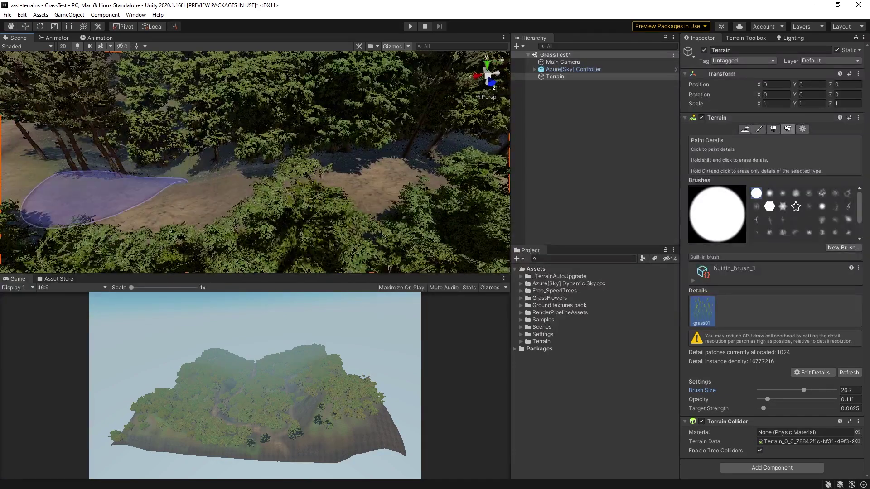
pyautogui.moveTo(155, 151)
pyautogui.mouseDown(button='right')
pyautogui.moveTo(132, 154)
pyautogui.moveTo(204, 161)
pyautogui.moveTo(190, 176)
pyautogui.moveTo(271, 156)
pyautogui.mouseUp(button='right')
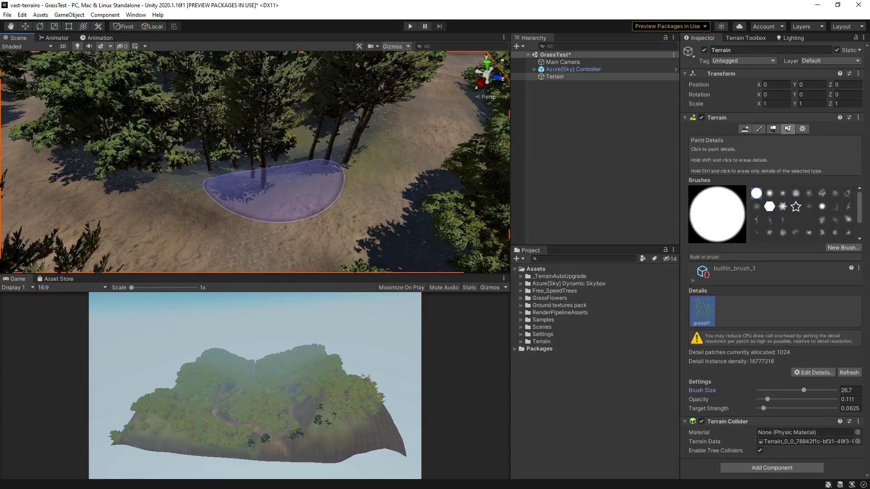
pyautogui.moveTo(265, 179); pyautogui.dragTo(303, 136, button='right')
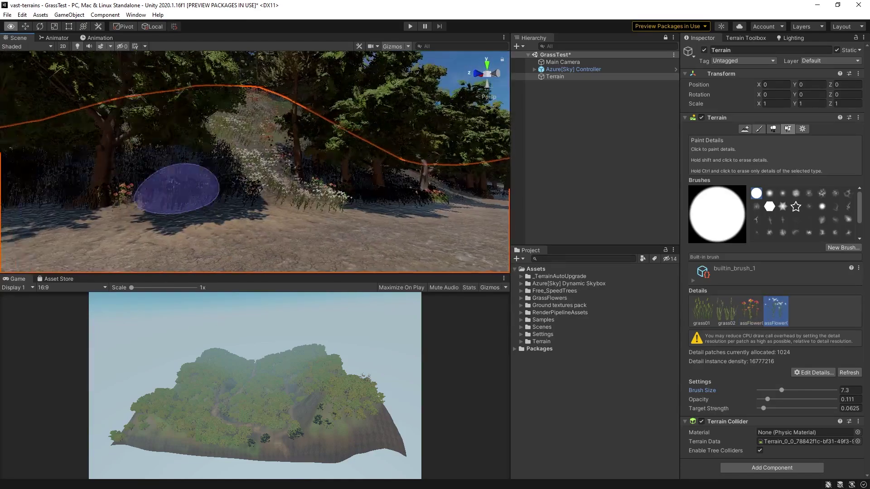
pyautogui.click(813, 372)
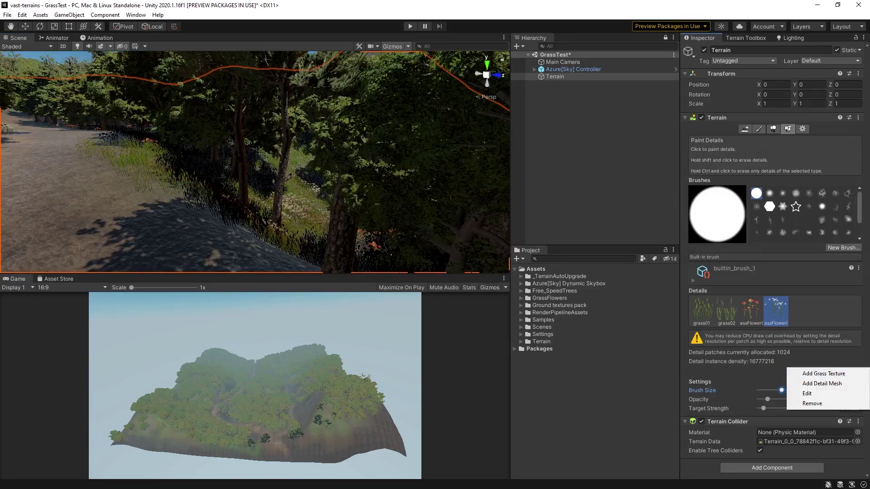
pyautogui.click(757, 394)
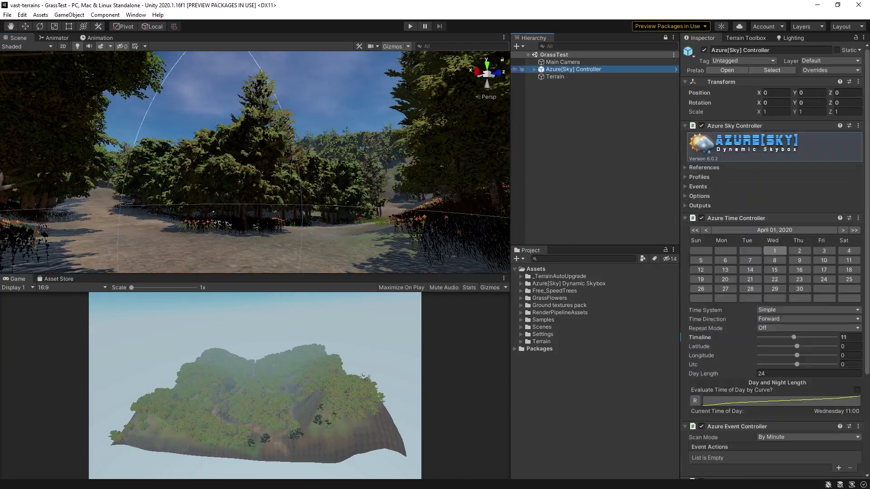
# - Try other times of day on the Azure[Sky] Controller's Timeline, including 7.4, and inspect the lighting around the trees
pyautogui.moveTo(794, 337); pyautogui.dragTo(812, 337)
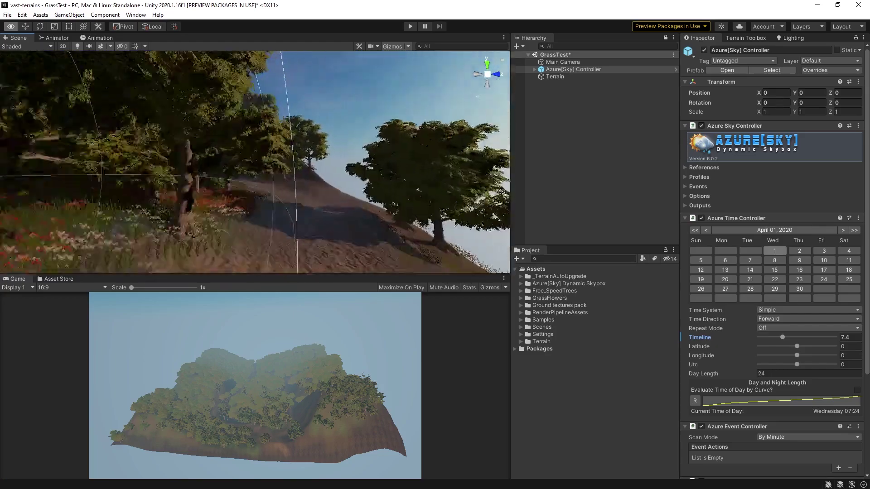
pyautogui.moveTo(317, 159); pyautogui.dragTo(226, 150, button='right')
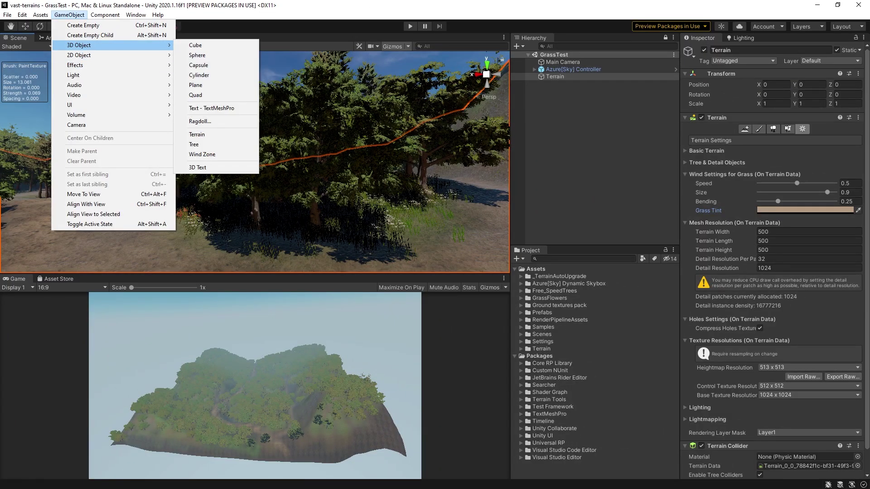
# - Add a directional Wind Zone with Main 0.2, Turbulence 0.33, Pulse Magnitude 0.1 and Pulse Frequency 0.001
pyautogui.click(202, 154)
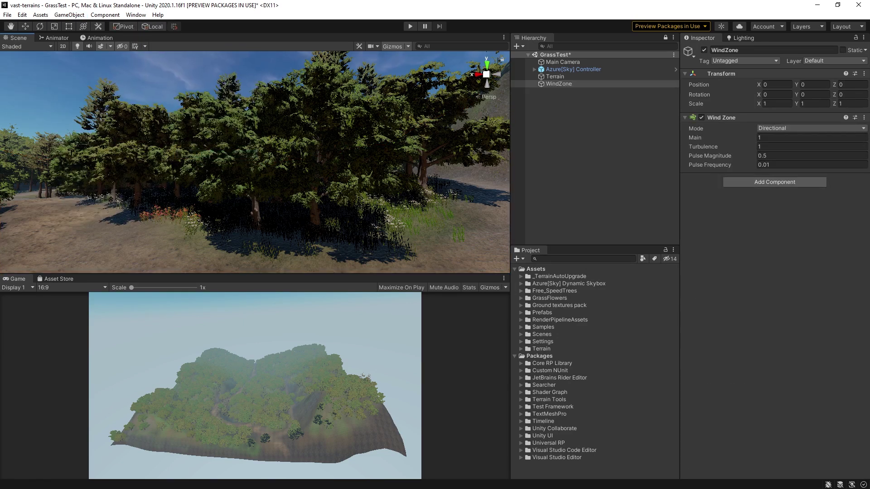
pyautogui.click(777, 137)
pyautogui.write('0.2')
pyautogui.press('Tab')
pyautogui.write('0.33')
pyautogui.press('Tab')
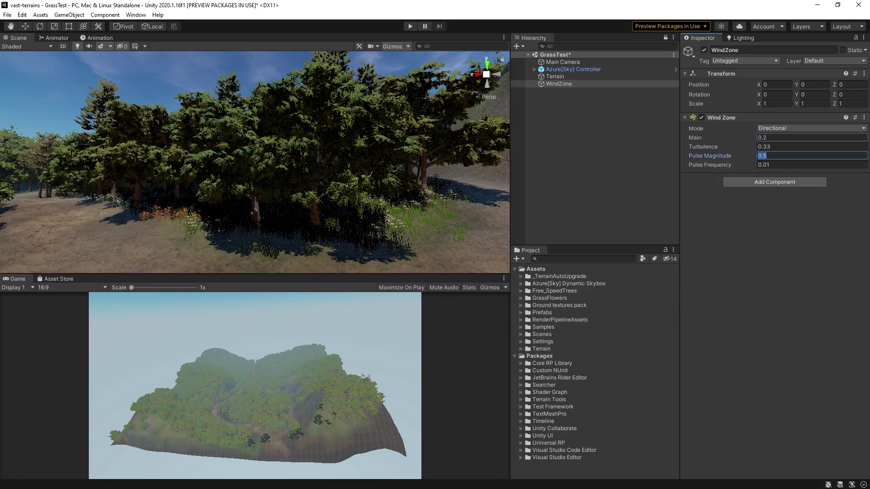
pyautogui.write('0.1')
pyautogui.press('Tab')
pyautogui.write('0.001')
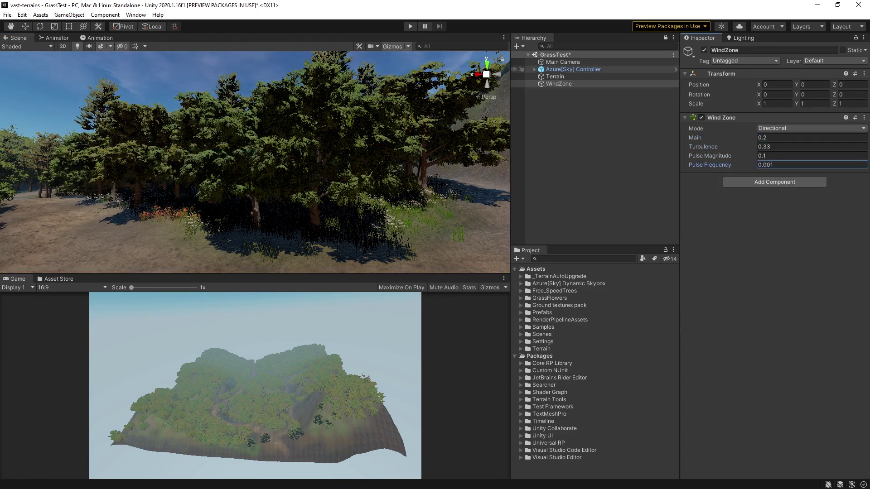
# - Run the scene to preview the wind along the forest path, trying a Main wind strength of 0.1
pyautogui.hotkey('ctrl', 'p')
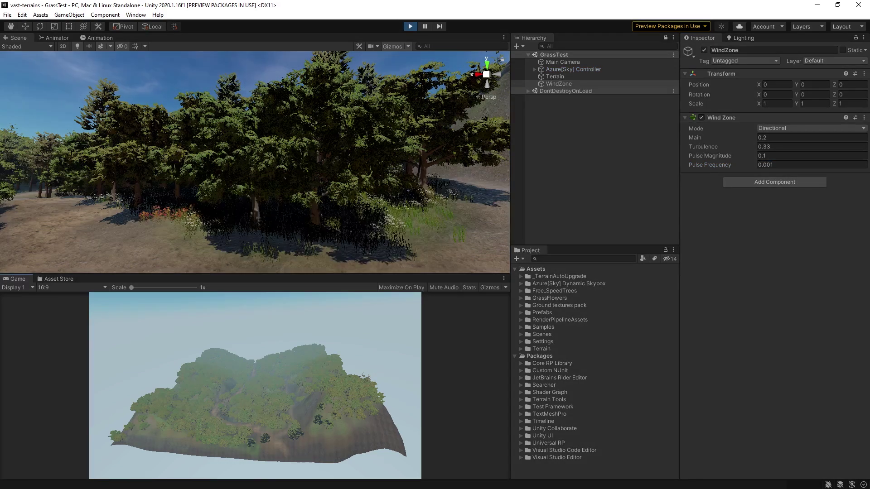
pyautogui.press('s')
pyautogui.moveTo(367, 254); pyautogui.dragTo(394, 248, button='right')
pyautogui.press('w')
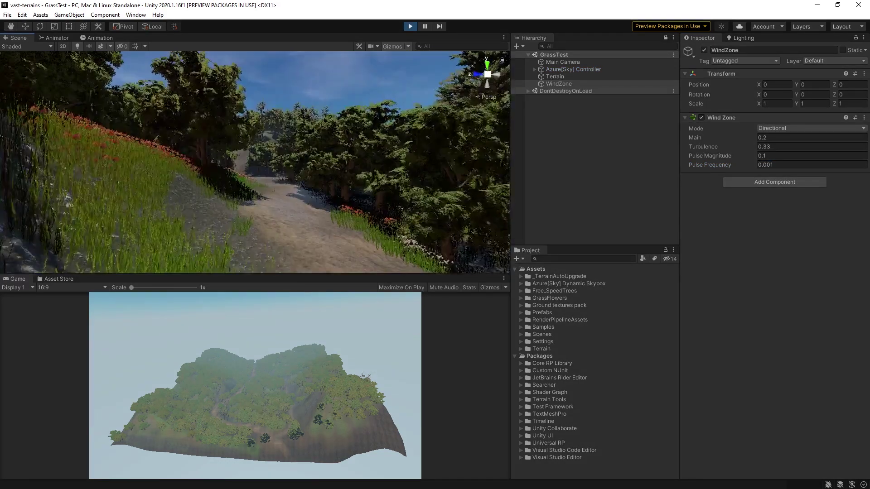
pyautogui.click(770, 138)
pyautogui.write('.1')
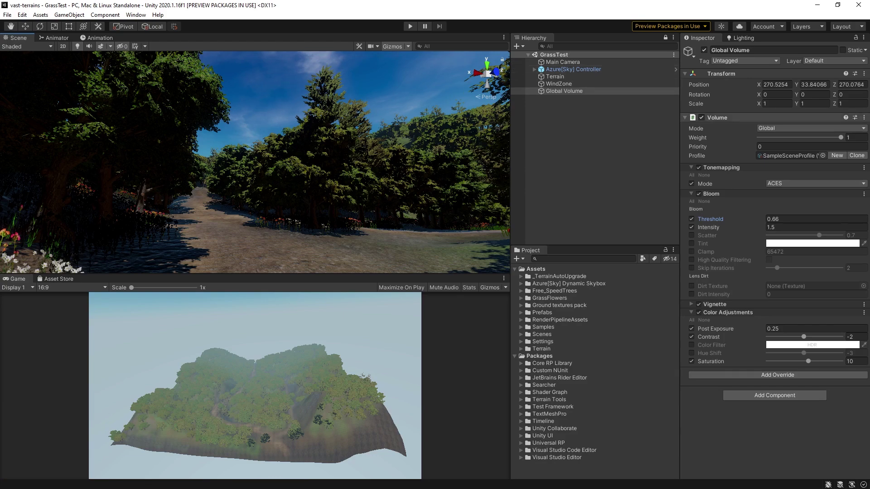
# - Collapse the Global Volume's Volume component and run the scene to preview the post-processed terrain
pyautogui.click(717, 117)
pyautogui.click(410, 27)
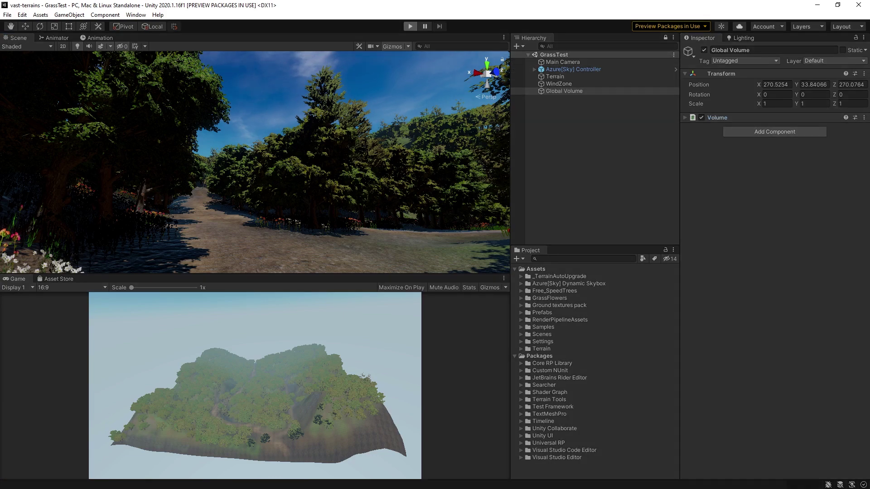